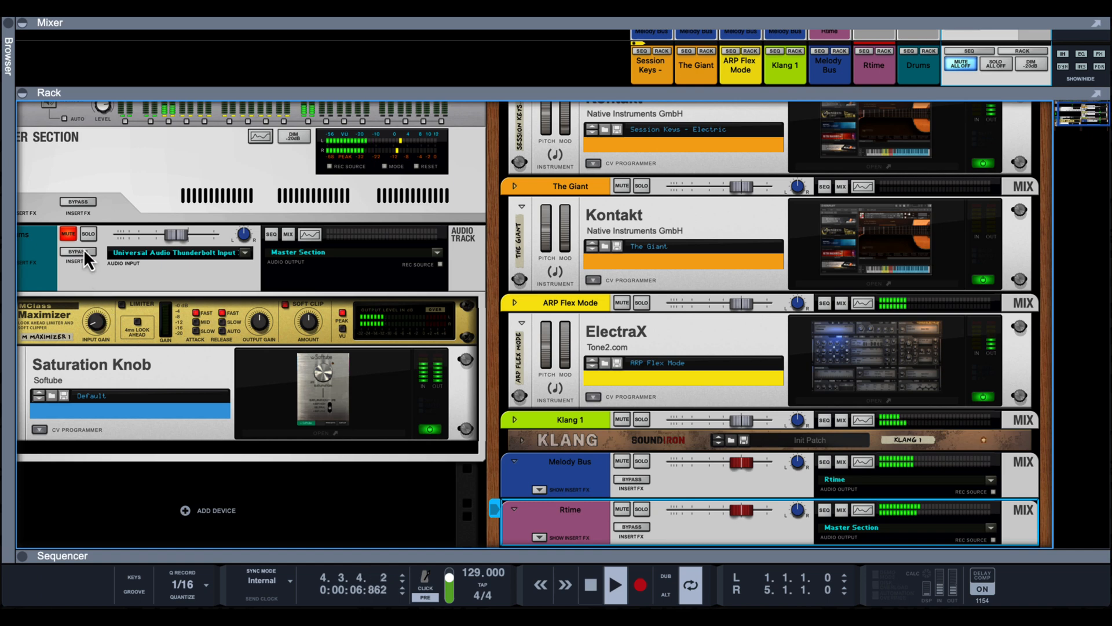
- Group the Session Keys, The Giant, ARP Flex Mode and Klang 1 tracks into a new mix bus
{"action": "left_click", "coordinate": [68, 234]}
{"action": "scroll", "coordinate": [370, 440], "scroll_direction": "down", "scroll_amount": 1}
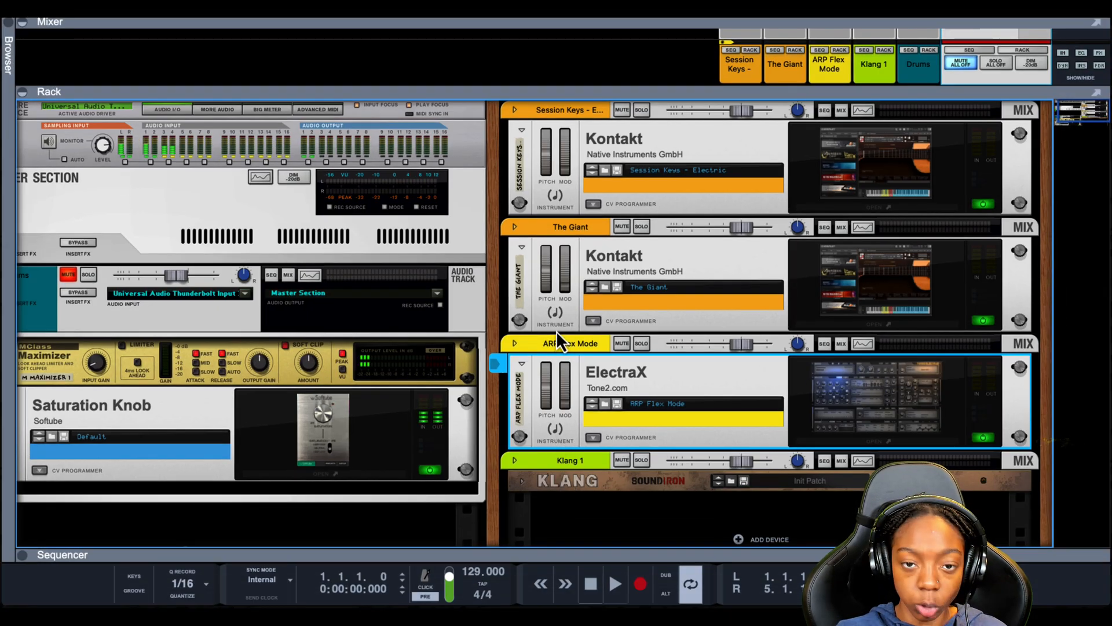
{"action": "left_click", "coordinate": [577, 116]}
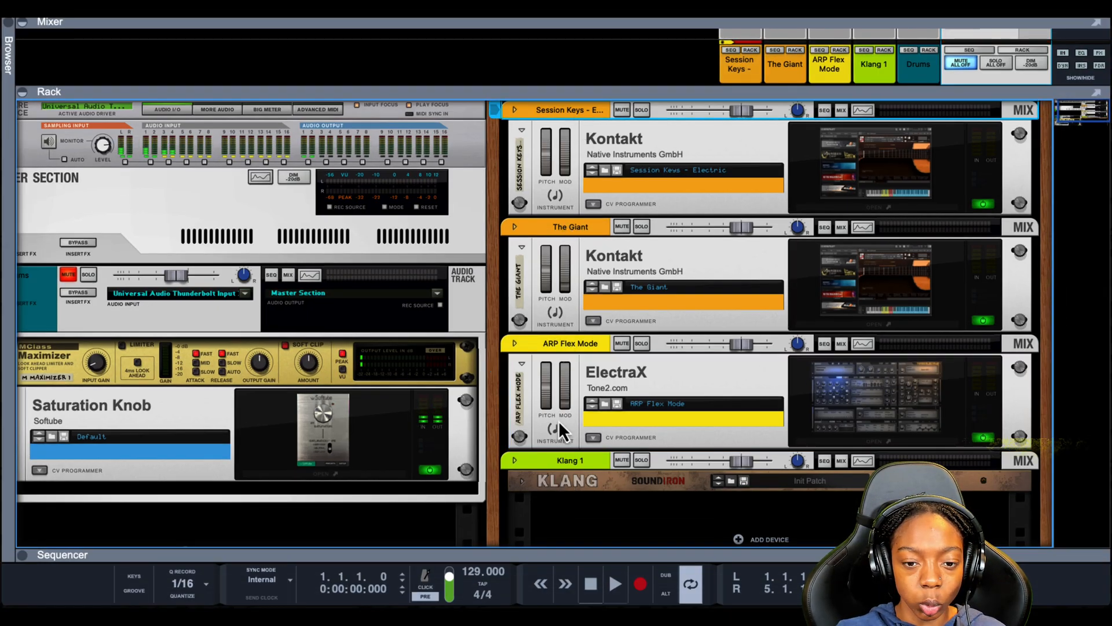
{"action": "left_click", "coordinate": [565, 478], "text": "shift"}
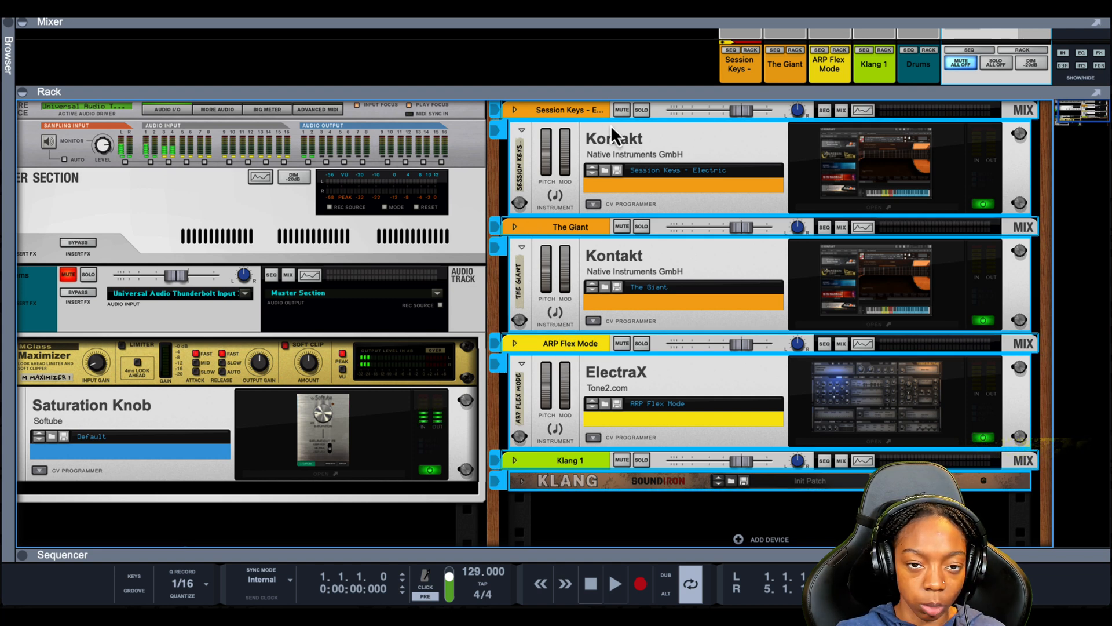
{"action": "key", "text": "super+g"}
{"action": "scroll", "coordinate": [631, 305], "scroll_direction": "down", "scroll_amount": 1}
{"action": "scroll", "coordinate": [632, 305], "scroll_direction": "up", "scroll_amount": 1}
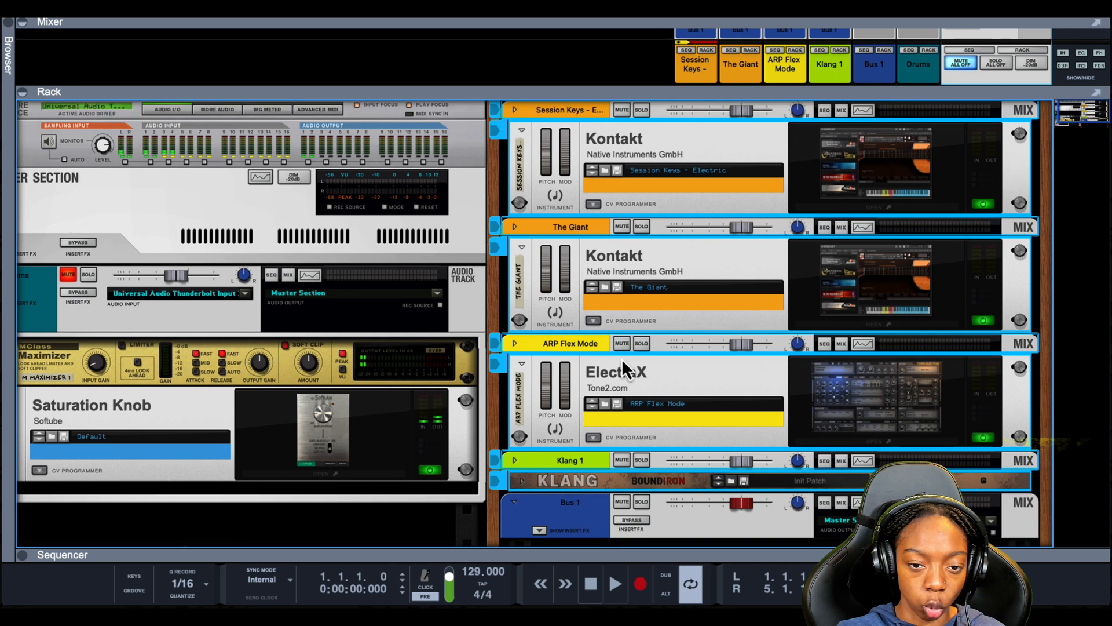
{"action": "left_click", "coordinate": [573, 111]}
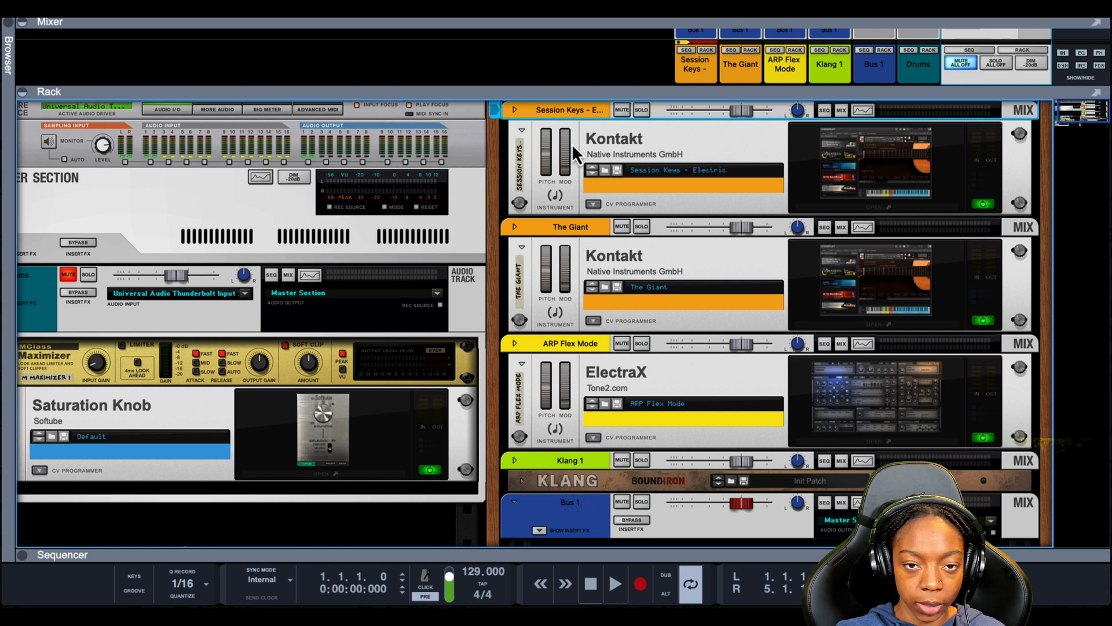
{"action": "left_click", "coordinate": [577, 479], "text": "shift"}
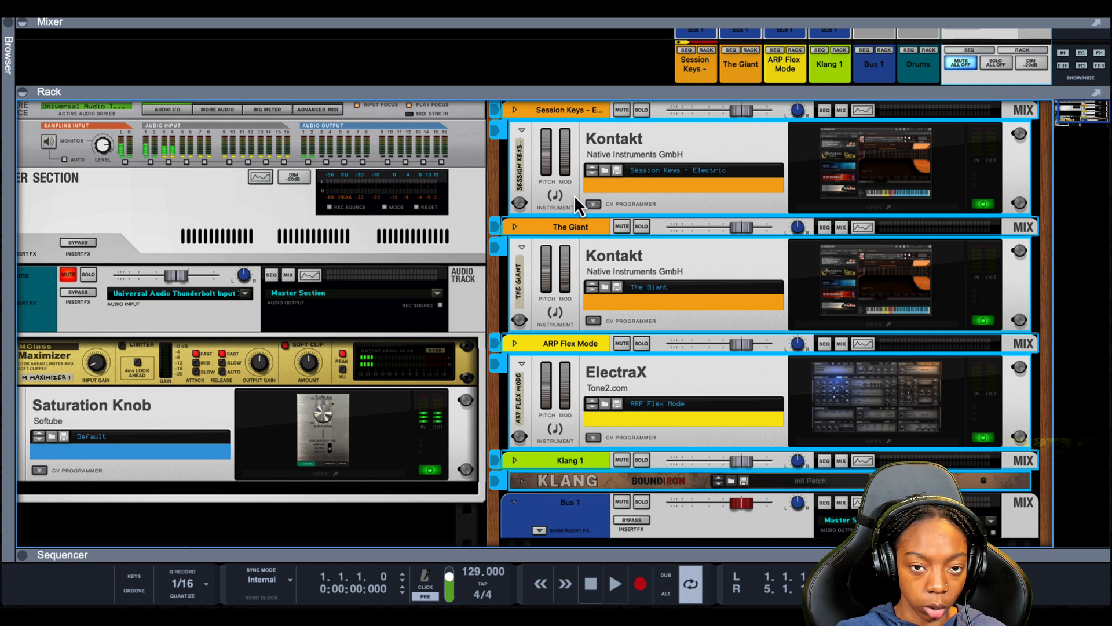
{"action": "left_click", "coordinate": [592, 108]}
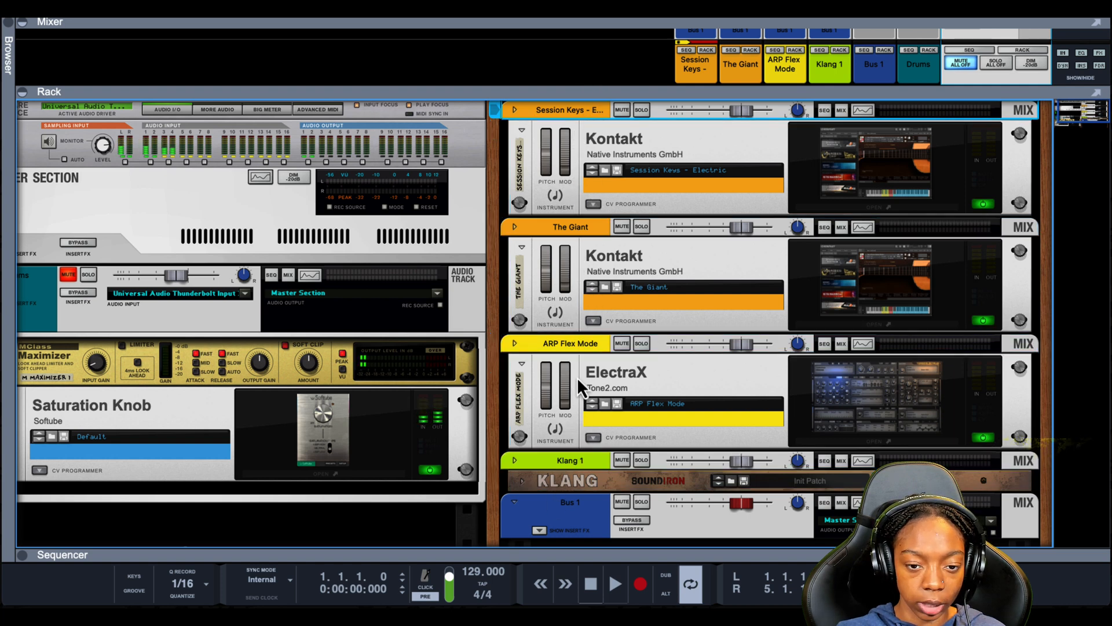
{"action": "left_click", "coordinate": [575, 466], "text": "shift"}
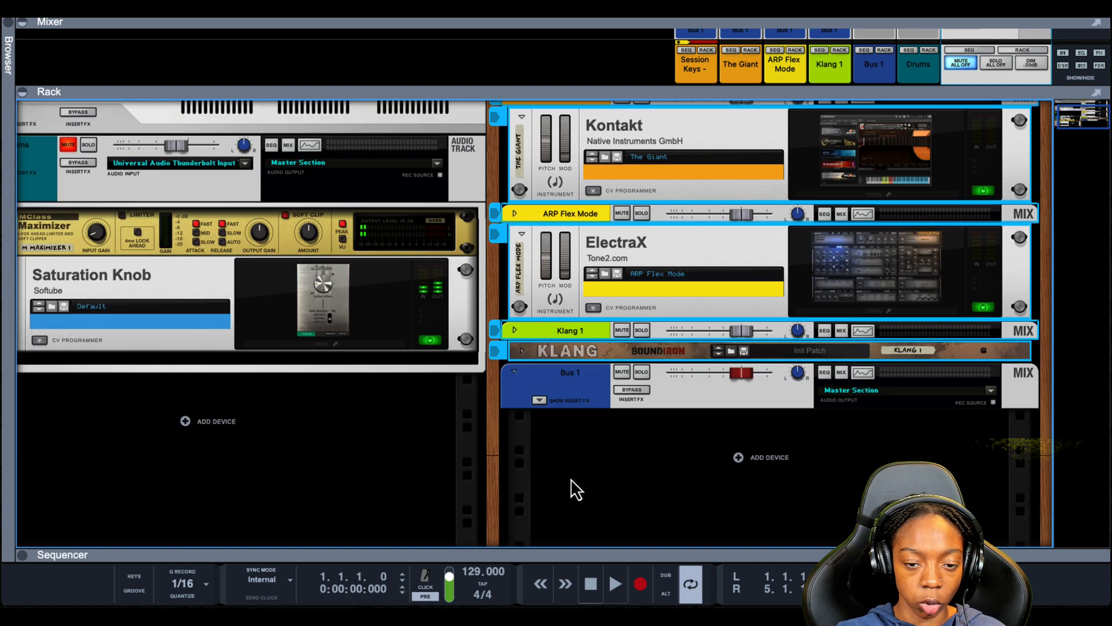
- Rename the new bus to Melody Bus
{"action": "scroll", "coordinate": [571, 477], "scroll_direction": "down", "scroll_amount": 3}
{"action": "left_click", "coordinate": [575, 380]}
{"action": "double_click", "coordinate": [574, 376]}
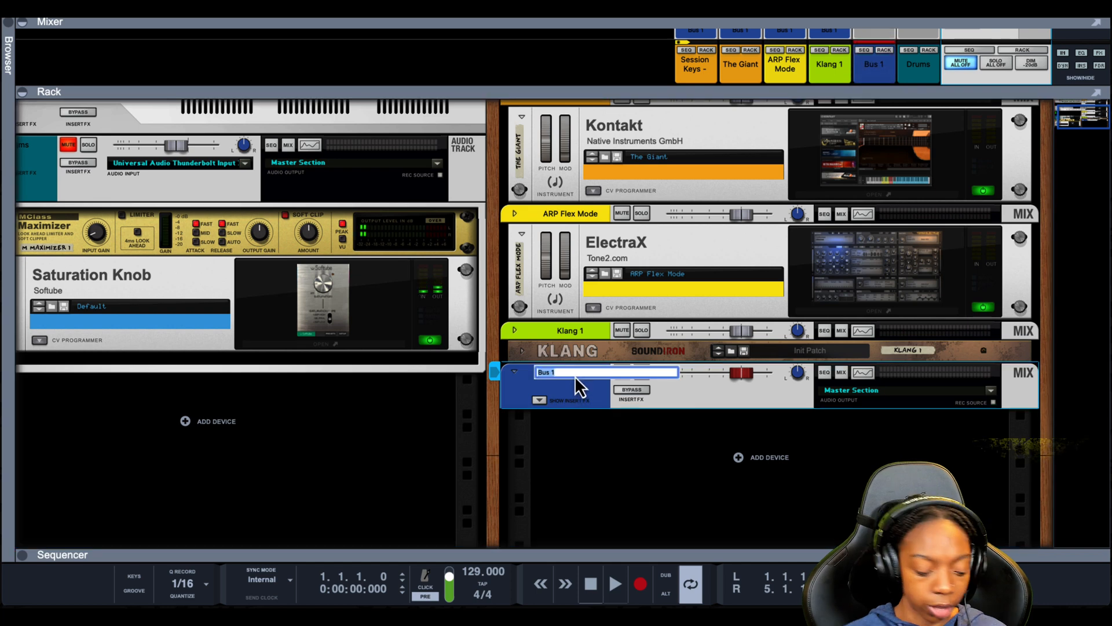
{"action": "type", "text": "Melody"}
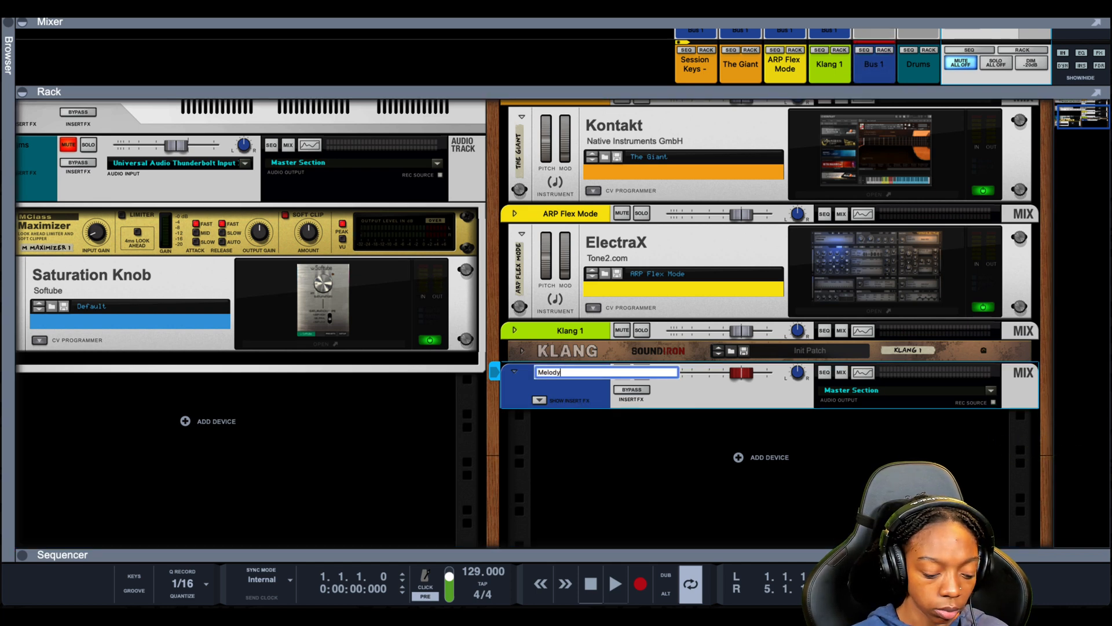
{"action": "type", "text": " Bus"}
{"action": "key", "text": "Return"}
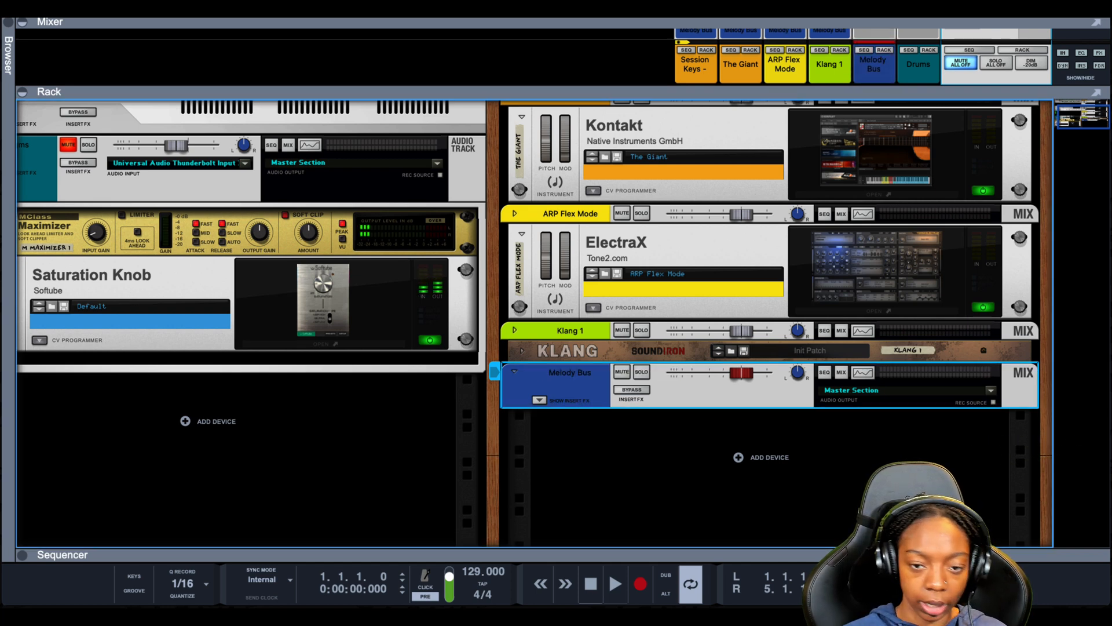
- Add a Synchronous Effect Modulator to the Melody Bus insert FX
{"action": "left_click", "coordinate": [544, 401]}
{"action": "right_click", "coordinate": [554, 445]}
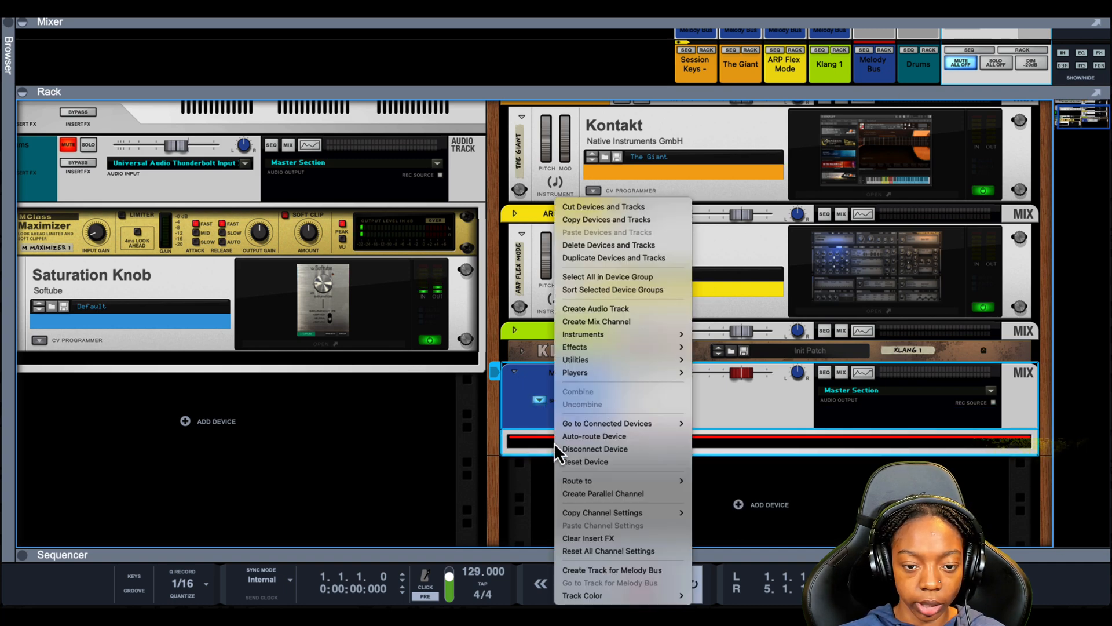
{"action": "mouse_move", "coordinate": [614, 346]}
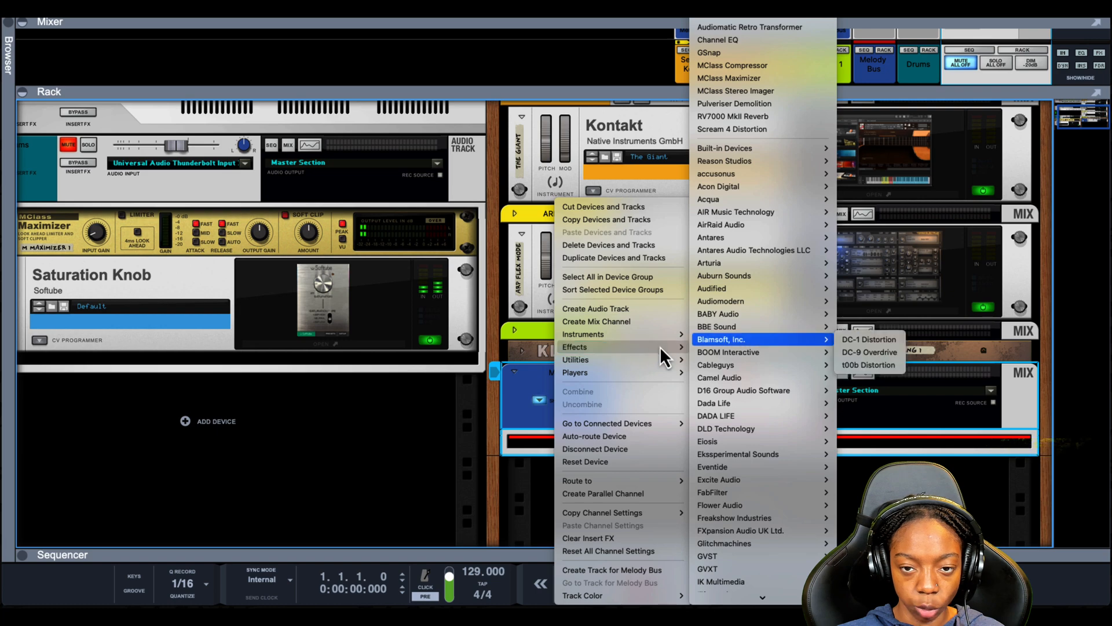
{"action": "mouse_move", "coordinate": [762, 172]}
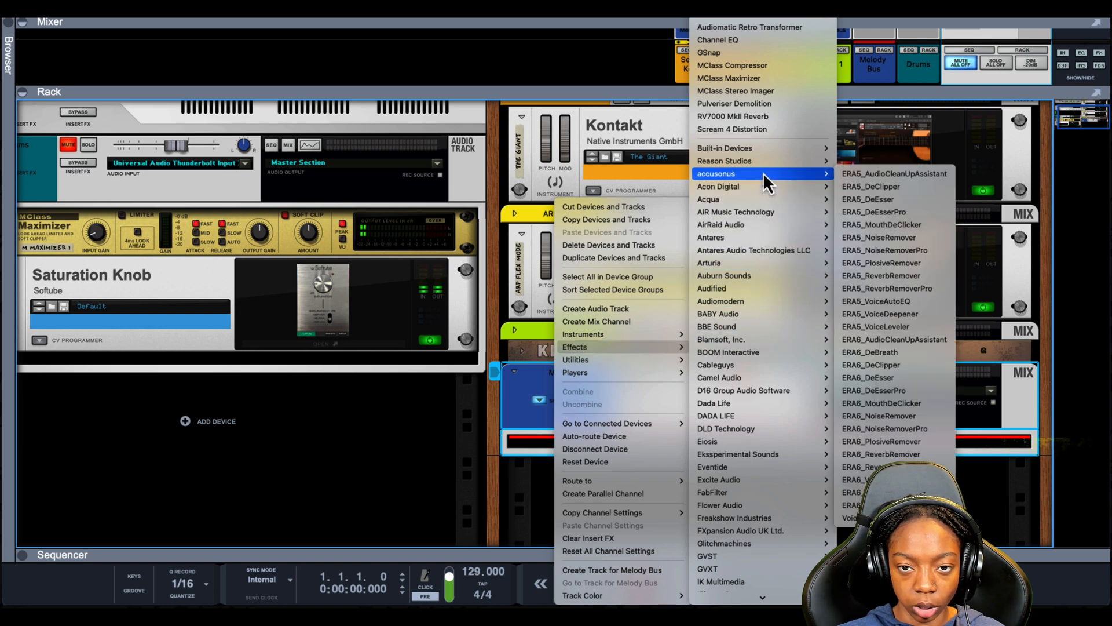
{"action": "mouse_move", "coordinate": [771, 148]}
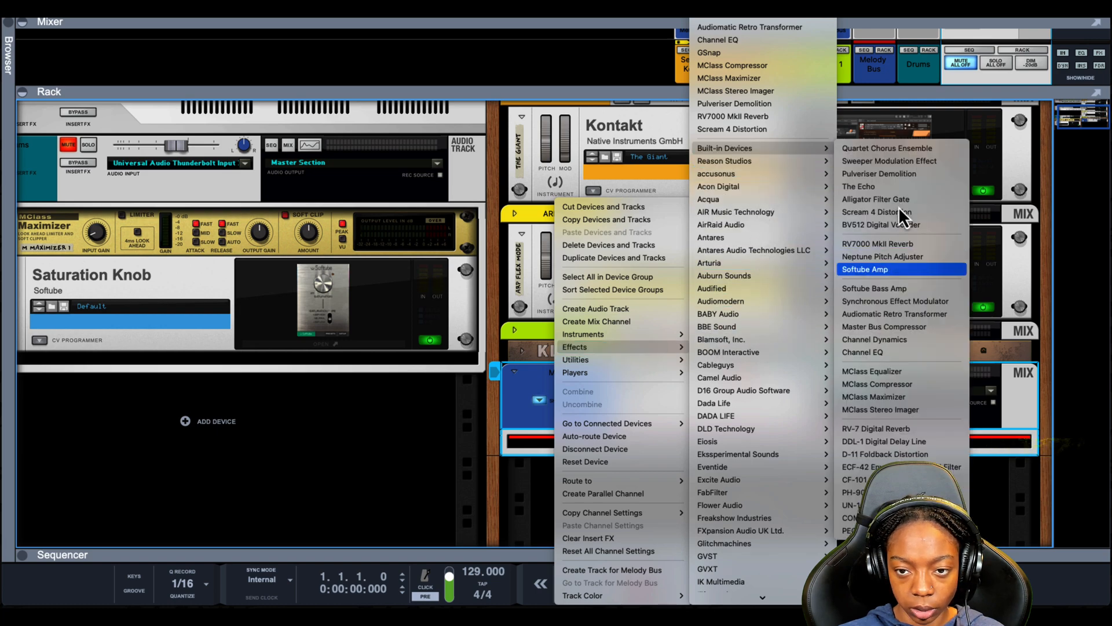
{"action": "left_click", "coordinate": [909, 306]}
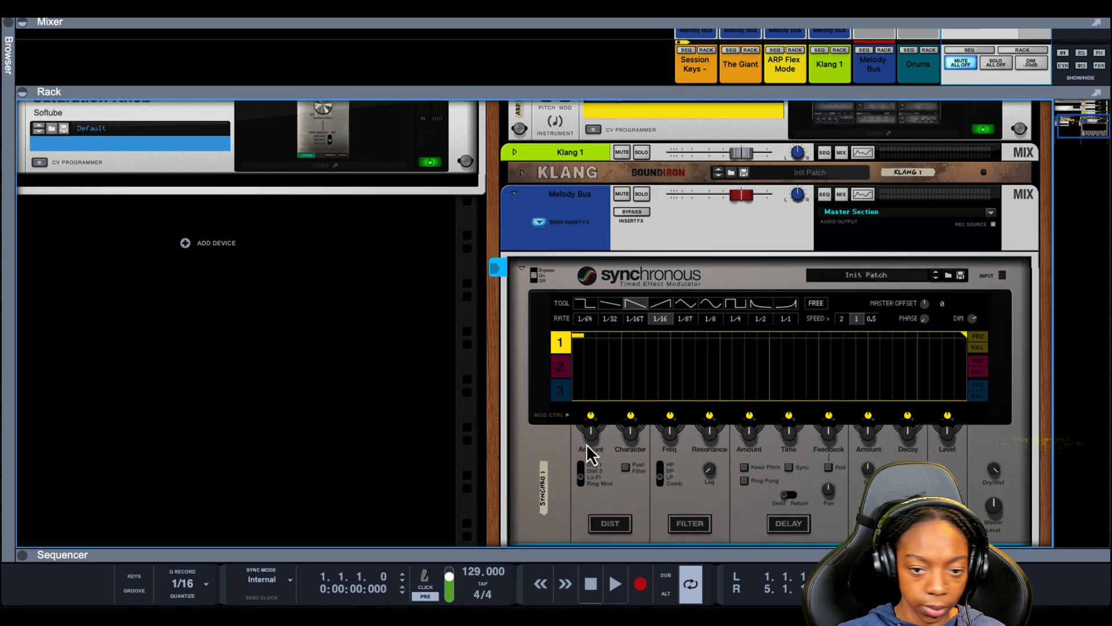
- Draw a decaying curve at a 1/2 rate across Synchronous modulation lane 1
{"action": "scroll", "coordinate": [586, 444], "scroll_direction": "down", "scroll_amount": 3}
{"action": "scroll", "coordinate": [583, 472], "scroll_direction": "up", "scroll_amount": 1}
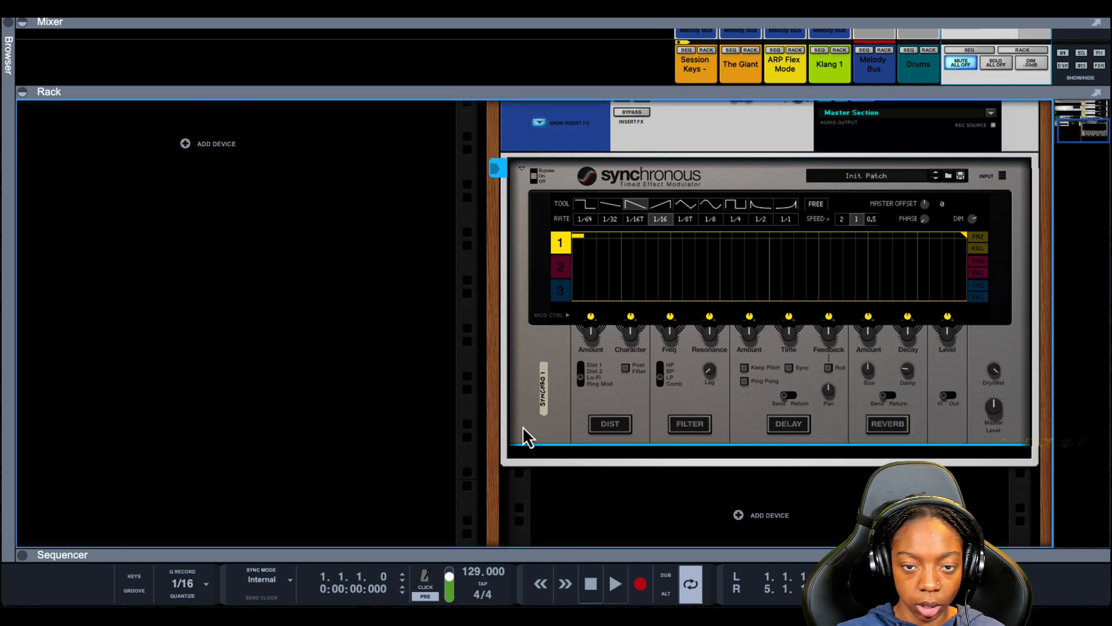
{"action": "scroll", "coordinate": [523, 434], "scroll_direction": "up", "scroll_amount": 2}
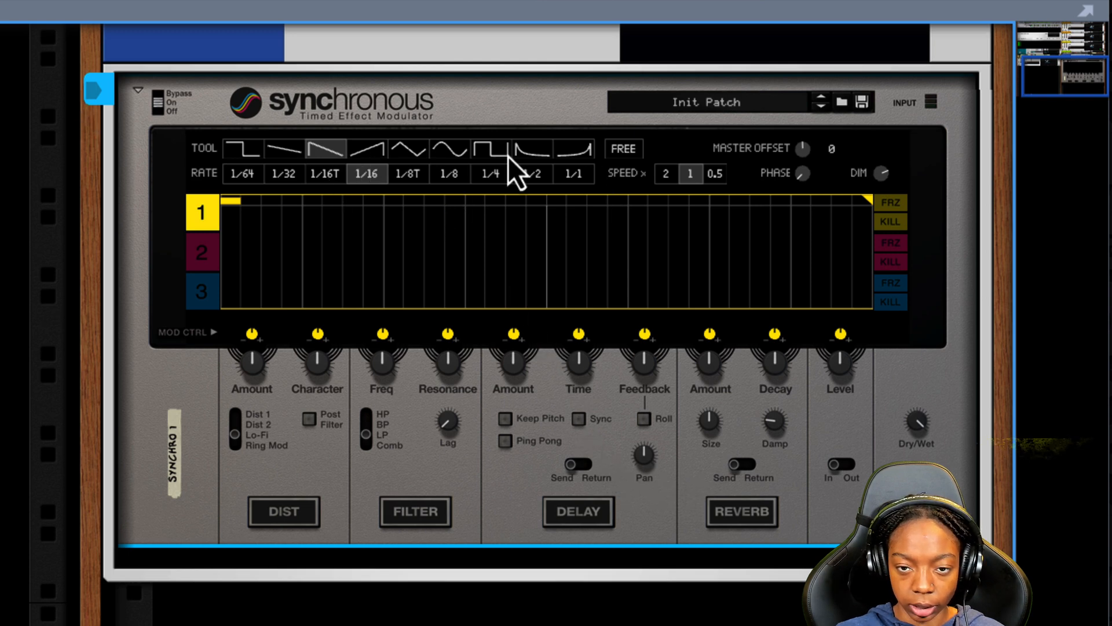
{"action": "left_click", "coordinate": [523, 151]}
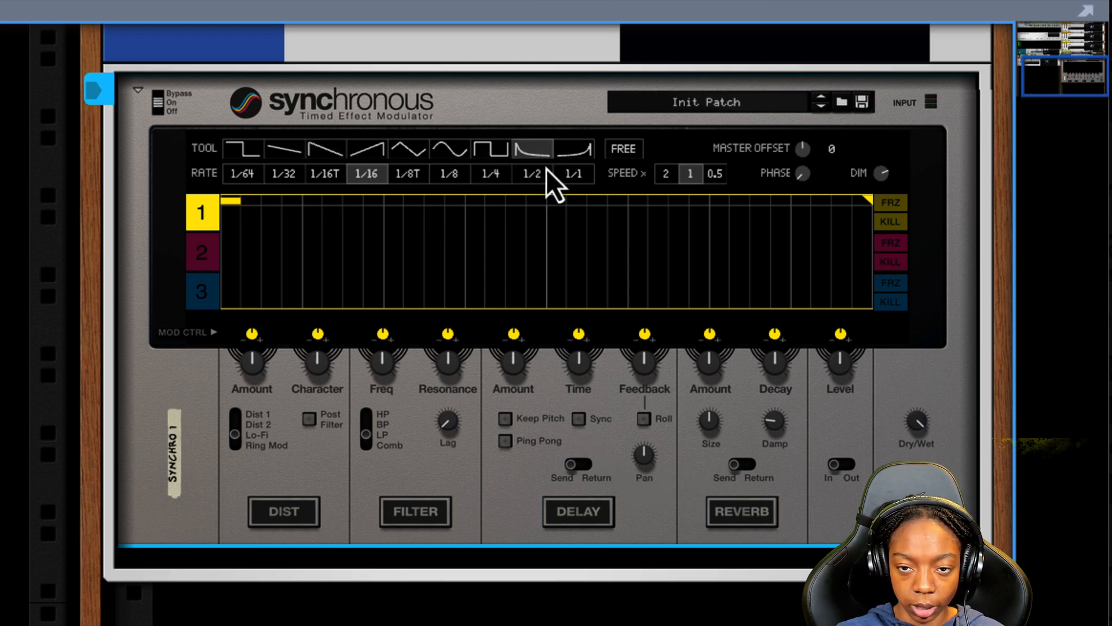
{"action": "left_click", "coordinate": [547, 169]}
{"action": "mouse_move", "coordinate": [510, 204]}
{"action": "left_mouse_down"}
{"action": "mouse_move", "coordinate": [482, 219]}
{"action": "mouse_move", "coordinate": [255, 165]}
{"action": "mouse_move", "coordinate": [325, 185]}
{"action": "mouse_move", "coordinate": [661, 193]}
{"action": "left_mouse_up"}
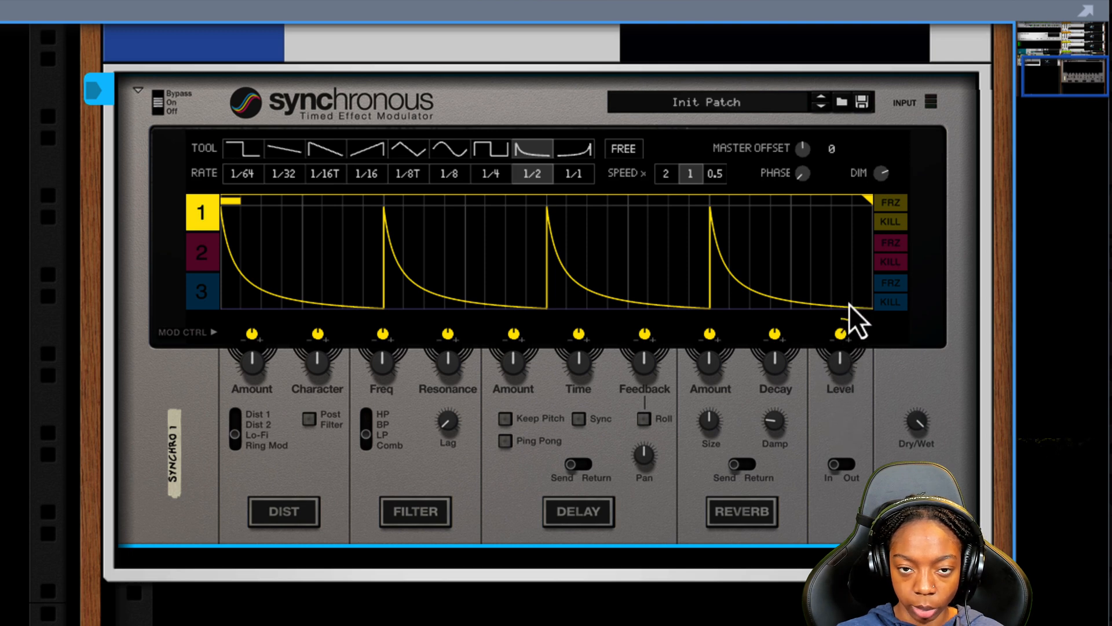
- Play back while toggling the Melody Bus insert FX bypass on and off to compare
{"action": "scroll", "coordinate": [849, 304], "scroll_direction": "up", "scroll_amount": 3}
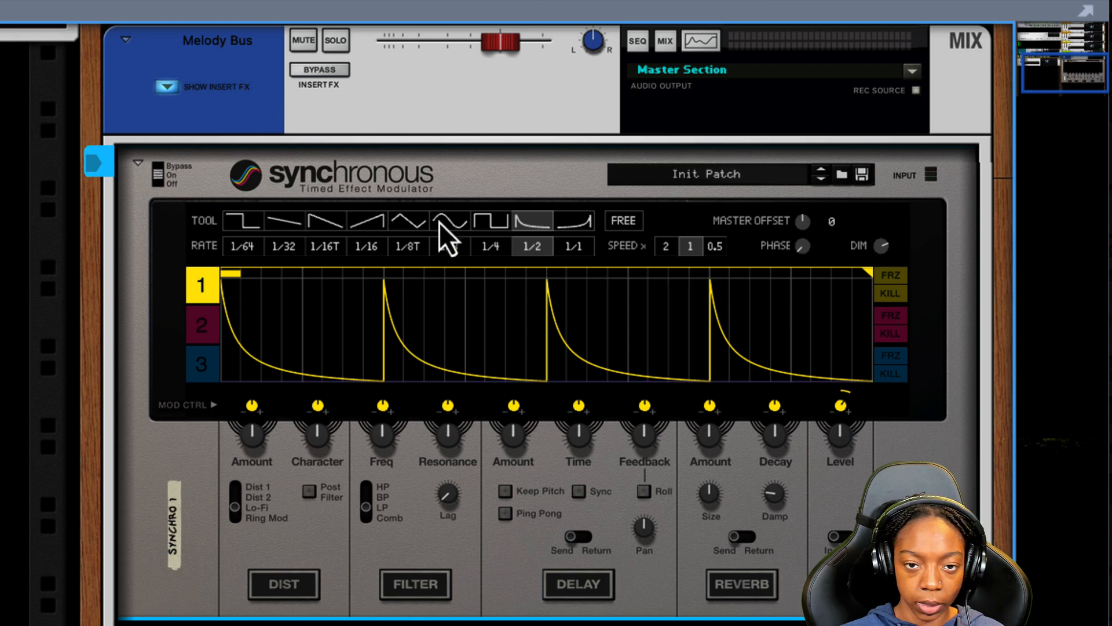
{"action": "left_click", "coordinate": [335, 73]}
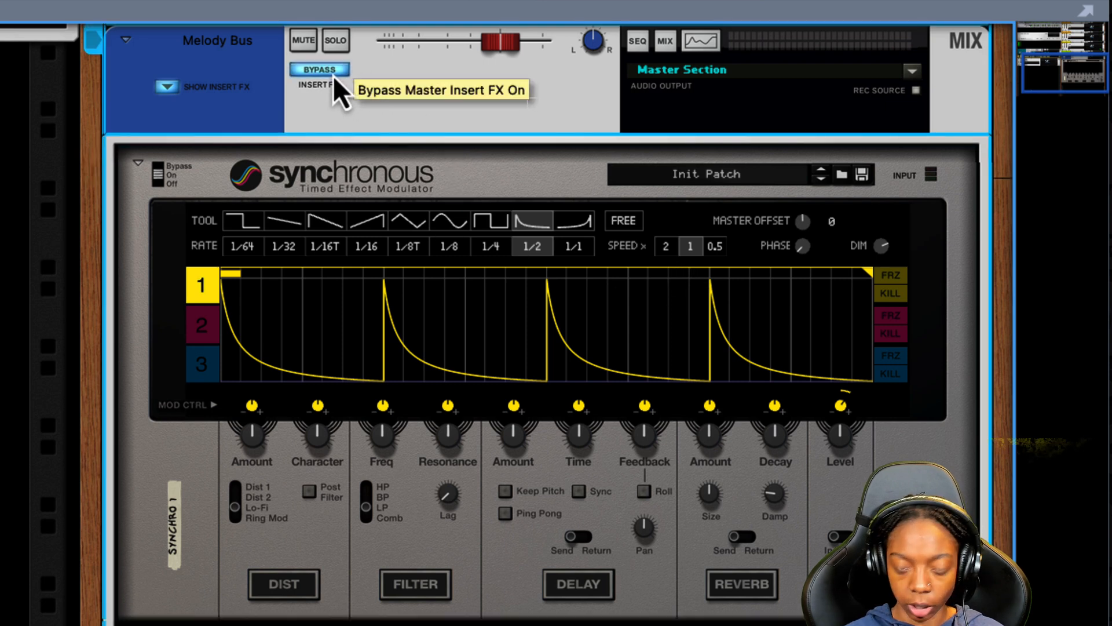
{"action": "key", "text": "space"}
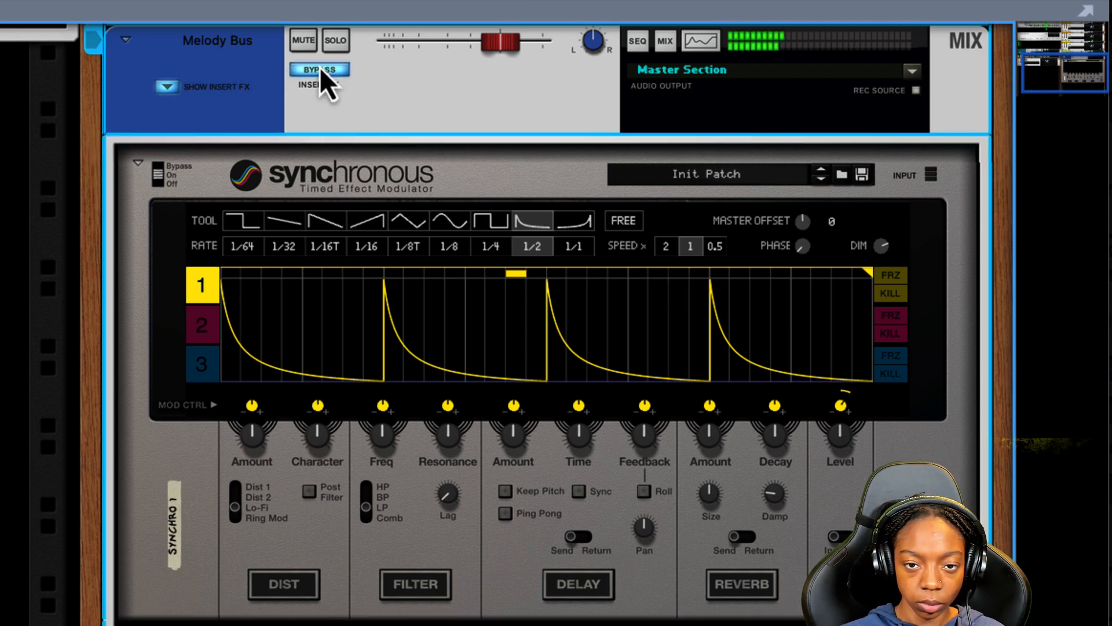
{"action": "left_click", "coordinate": [320, 70]}
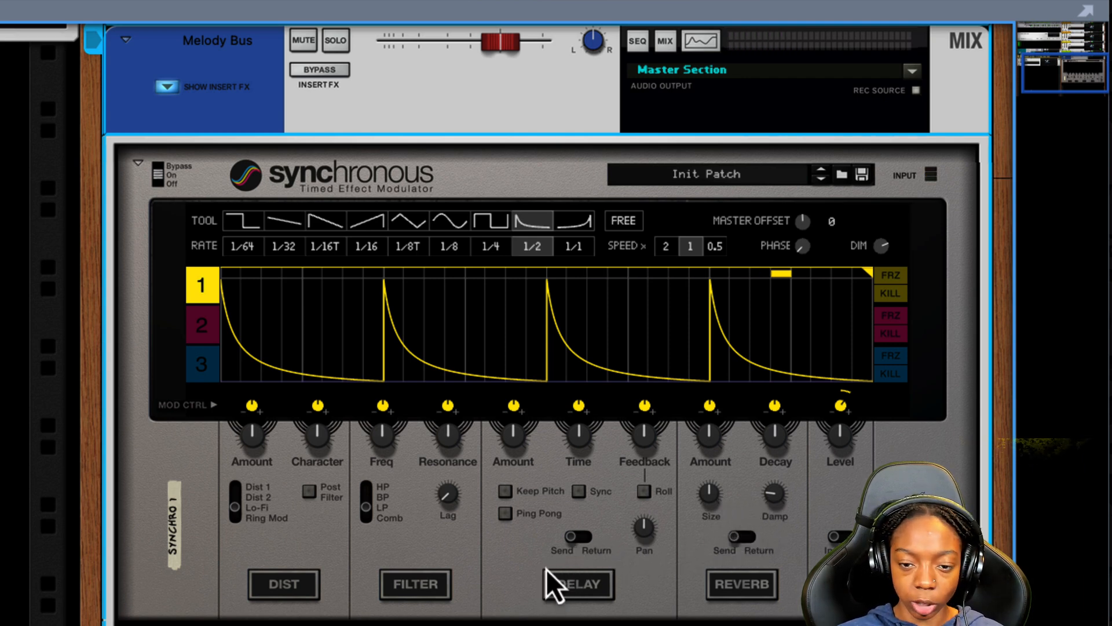
- Switch to lane 2, enable the Filter, and raise lane 2's modulation amount on the filter frequency
{"action": "left_click", "coordinate": [433, 592]}
{"action": "left_click", "coordinate": [397, 583]}
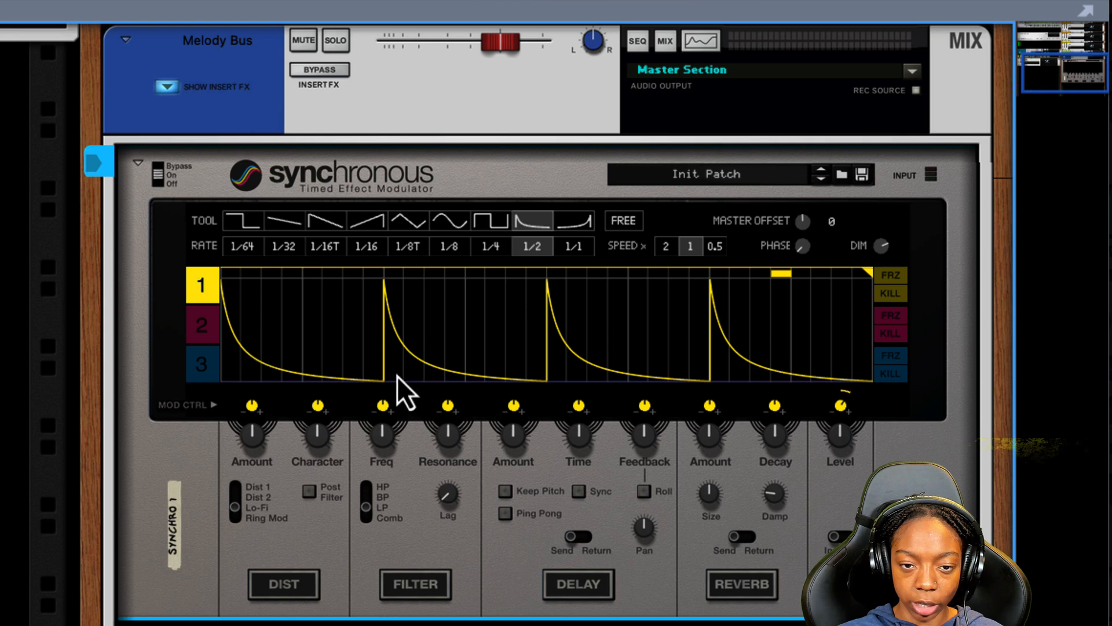
{"action": "left_click", "coordinate": [202, 325]}
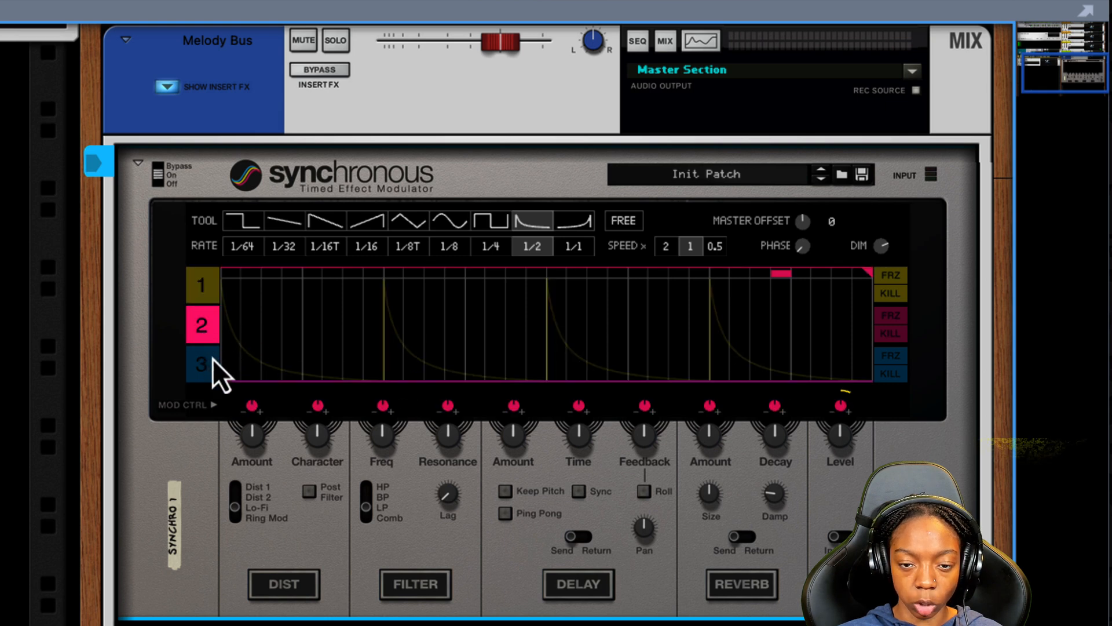
{"action": "left_click", "coordinate": [413, 582]}
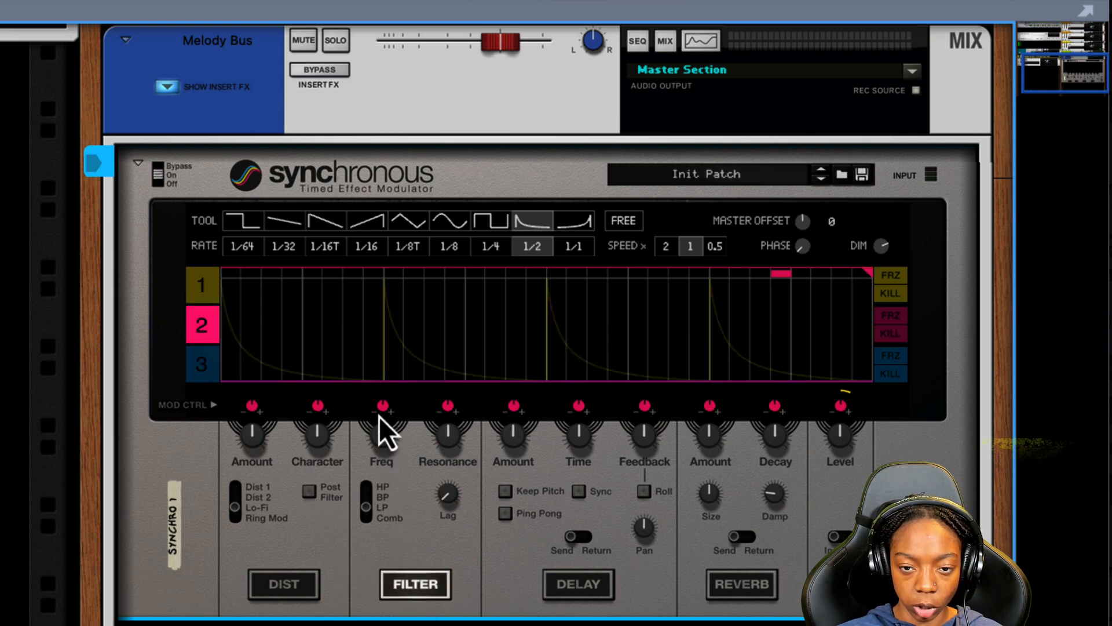
{"action": "left_click_drag", "start_coordinate": [385, 404], "coordinate": [388, 389]}
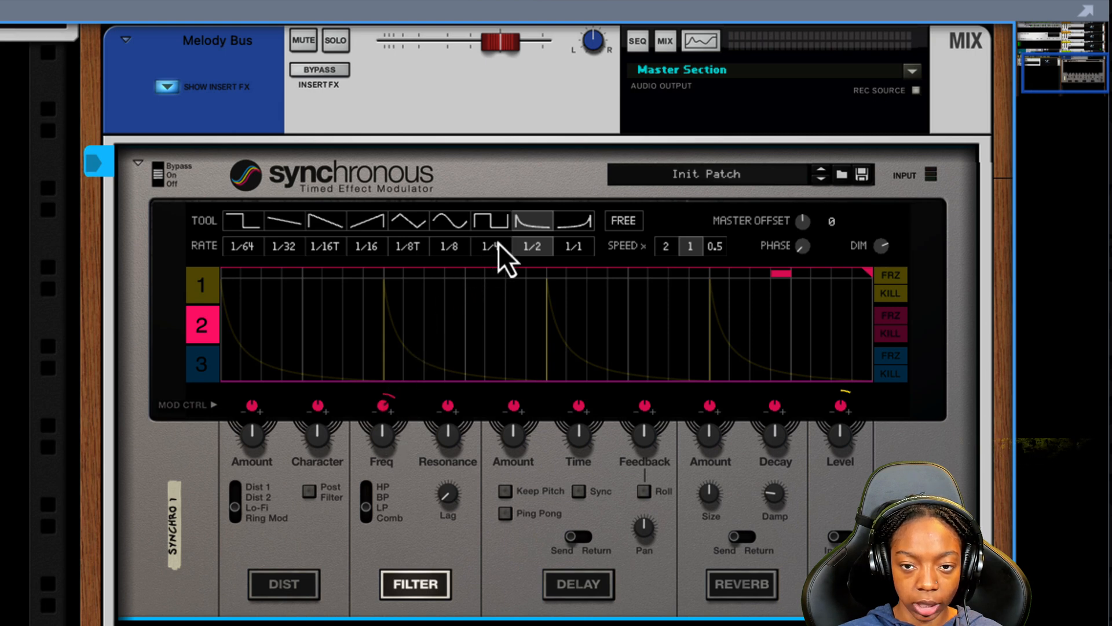
- Draw a sine wave at a 1/1 rate across modulation lane 2
{"action": "mouse_move", "coordinate": [478, 341]}
{"action": "left_mouse_down"}
{"action": "mouse_move", "coordinate": [494, 339]}
{"action": "mouse_move", "coordinate": [529, 219]}
{"action": "mouse_move", "coordinate": [657, 192]}
{"action": "left_mouse_up"}
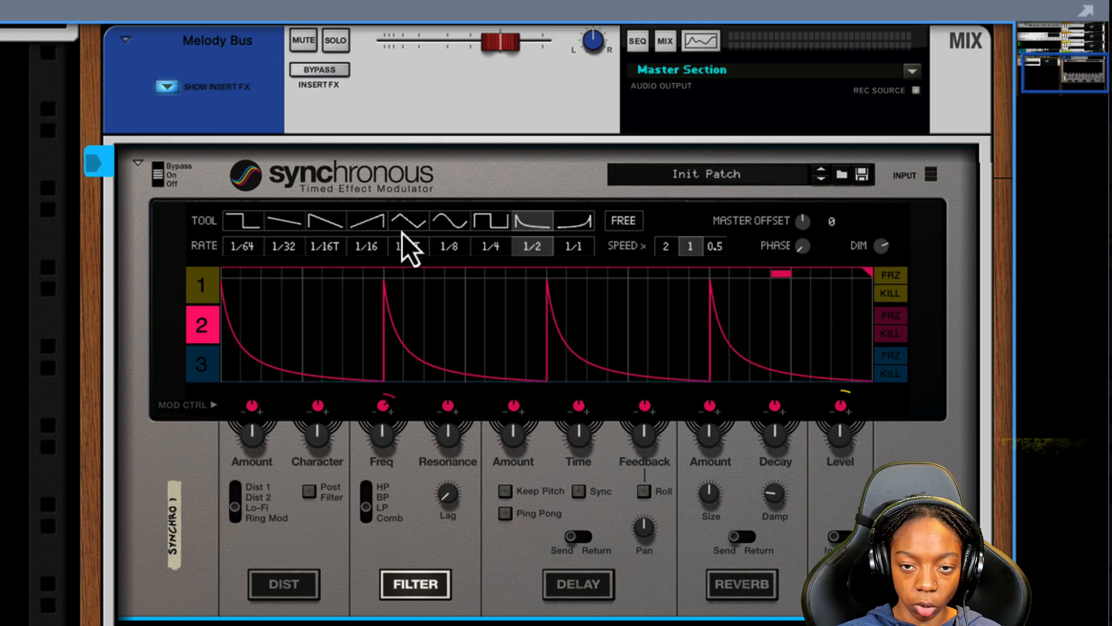
{"action": "left_click", "coordinate": [462, 227]}
{"action": "mouse_move", "coordinate": [489, 280]}
{"action": "left_mouse_down"}
{"action": "mouse_move", "coordinate": [416, 325]}
{"action": "mouse_move", "coordinate": [323, 246]}
{"action": "mouse_move", "coordinate": [885, 206]}
{"action": "left_mouse_up"}
{"action": "left_click", "coordinate": [571, 249]}
{"action": "mouse_move", "coordinate": [606, 281]}
{"action": "left_mouse_down"}
{"action": "mouse_move", "coordinate": [569, 249]}
{"action": "mouse_move", "coordinate": [337, 266]}
{"action": "mouse_move", "coordinate": [794, 214]}
{"action": "mouse_move", "coordinate": [455, 197]}
{"action": "left_mouse_up"}
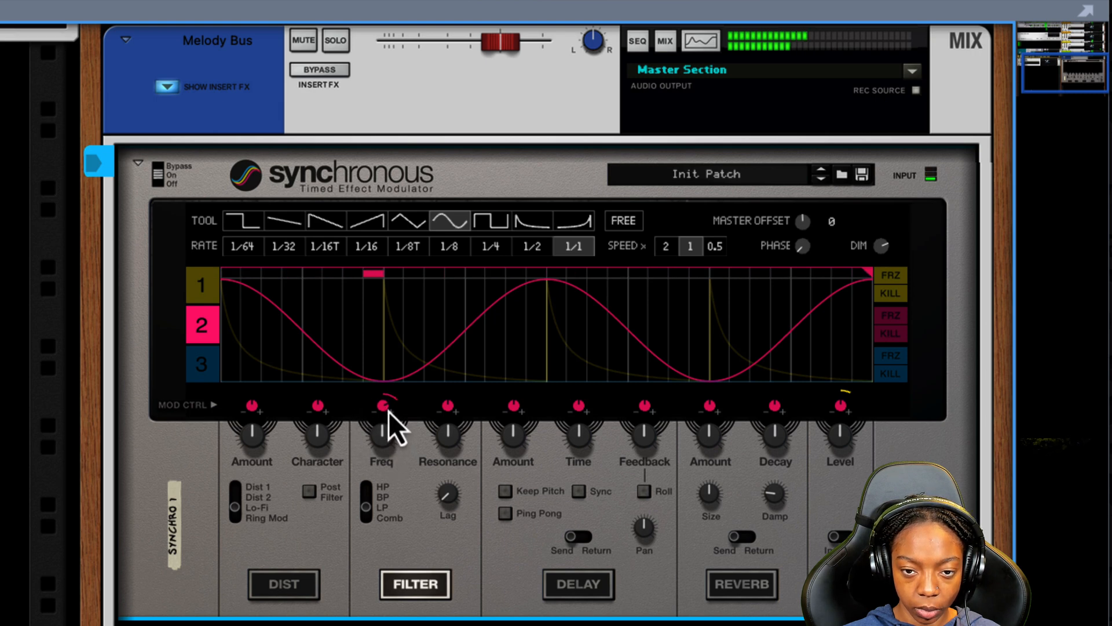
- Adjust the filter Freq knob and lower the Dry/Wet mix
{"action": "left_click_drag", "start_coordinate": [383, 430], "coordinate": [387, 384]}
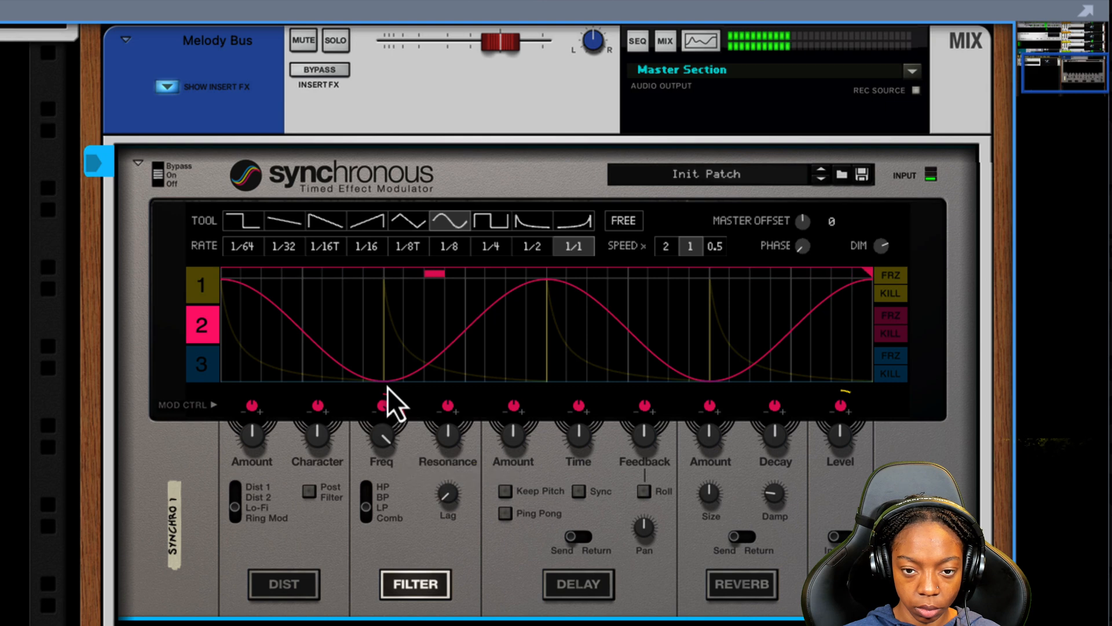
{"action": "left_click_drag", "start_coordinate": [384, 430], "coordinate": [378, 459]}
{"action": "scroll", "coordinate": [513, 484], "scroll_direction": "down", "scroll_amount": 3}
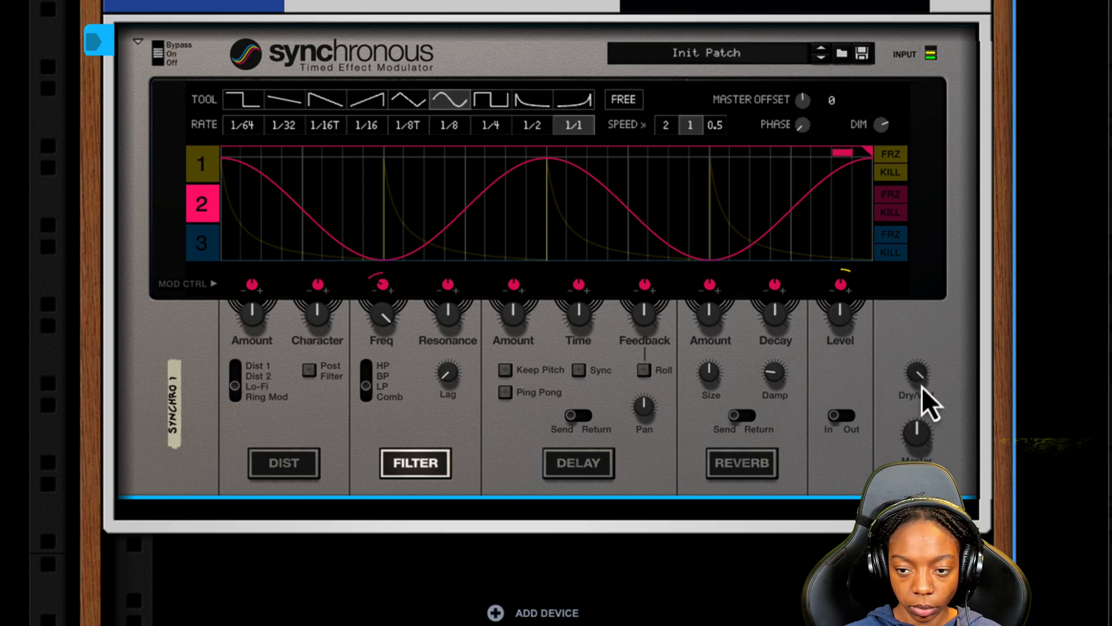
{"action": "left_click_drag", "start_coordinate": [922, 387], "coordinate": [919, 426]}
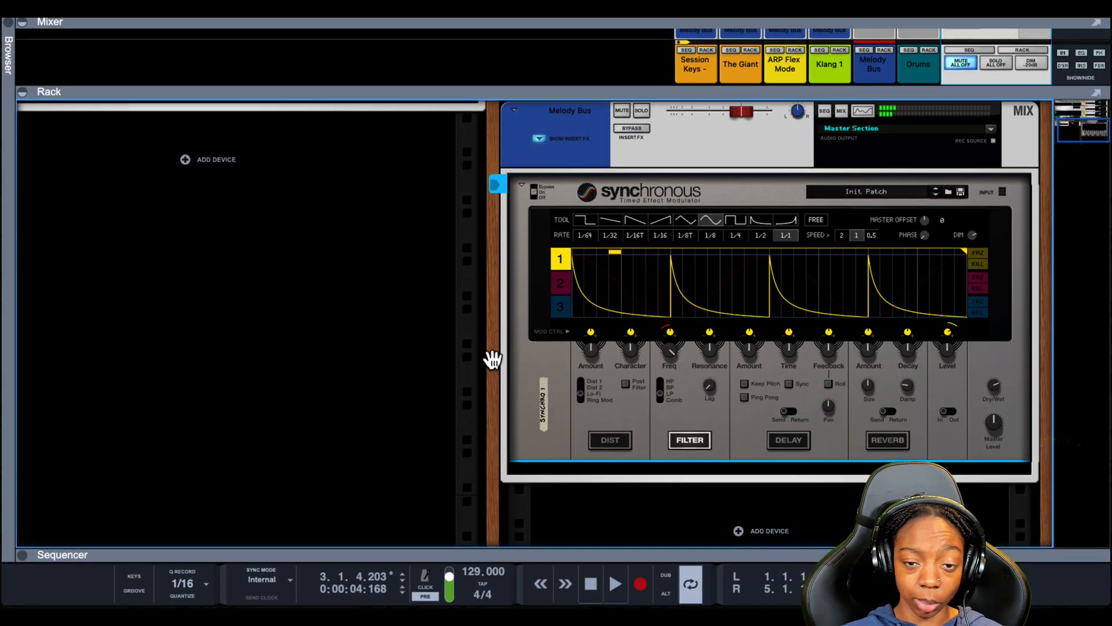
- Insert The Echo from the built-in effects below the Synchronous device in the Melody Bus chain
{"action": "scroll", "coordinate": [508, 369], "scroll_direction": "down", "scroll_amount": 1}
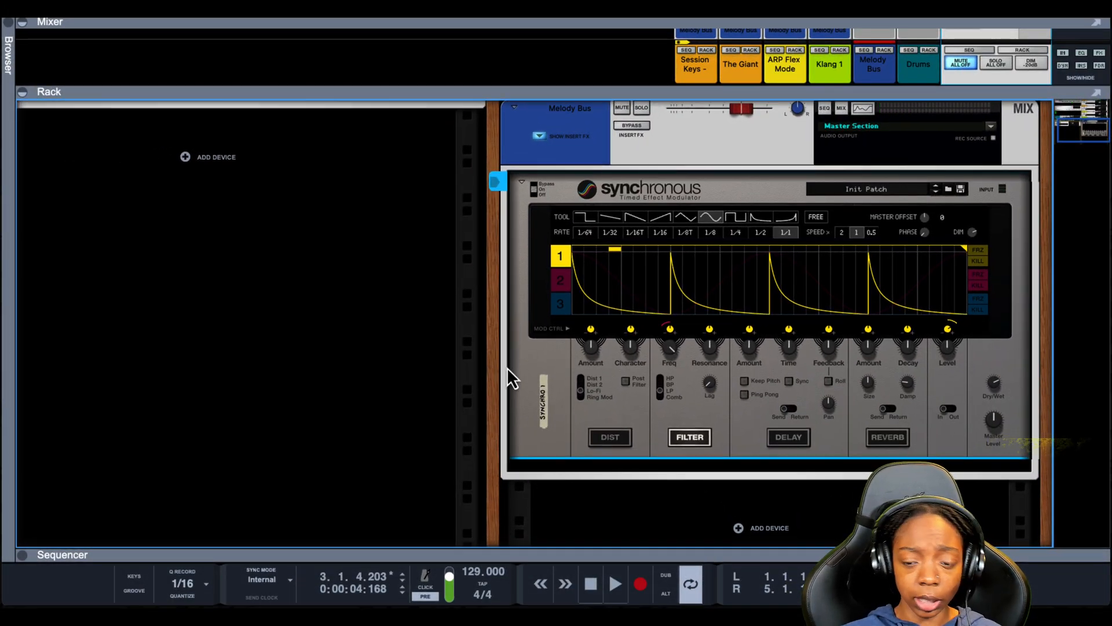
{"action": "scroll", "coordinate": [508, 371], "scroll_direction": "down", "scroll_amount": 1}
{"action": "right_click", "coordinate": [537, 453]}
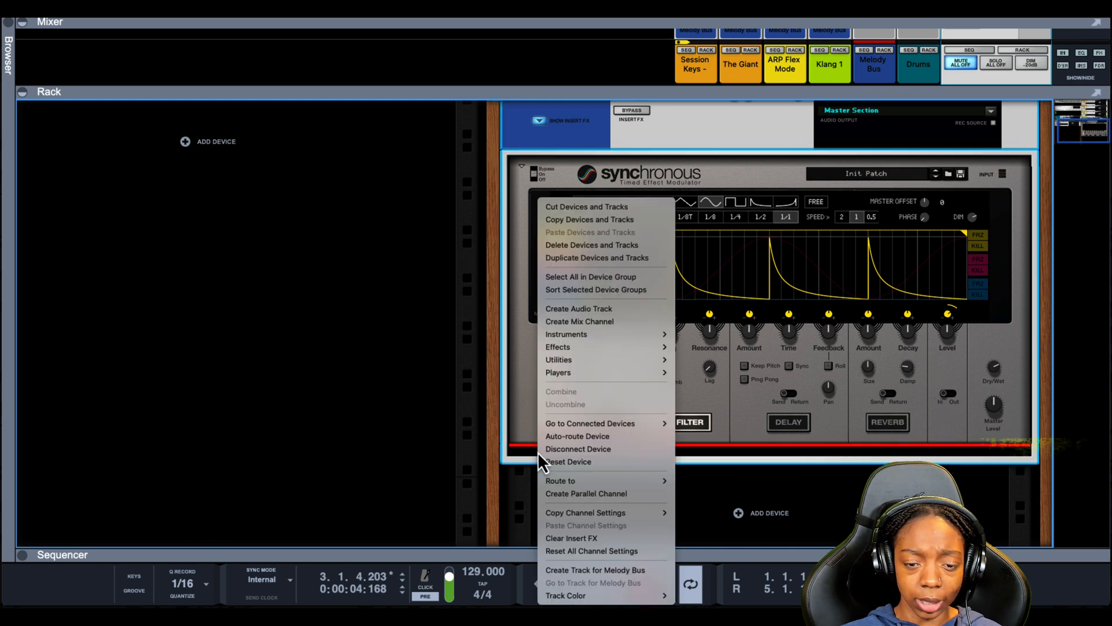
{"action": "mouse_move", "coordinate": [561, 347]}
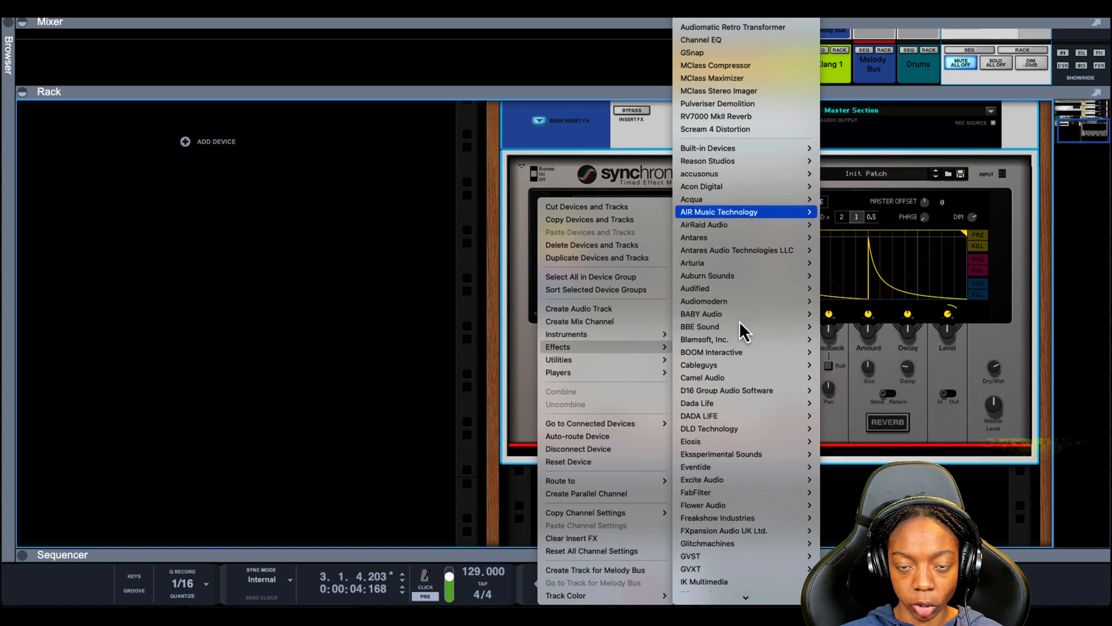
{"action": "mouse_move", "coordinate": [740, 154]}
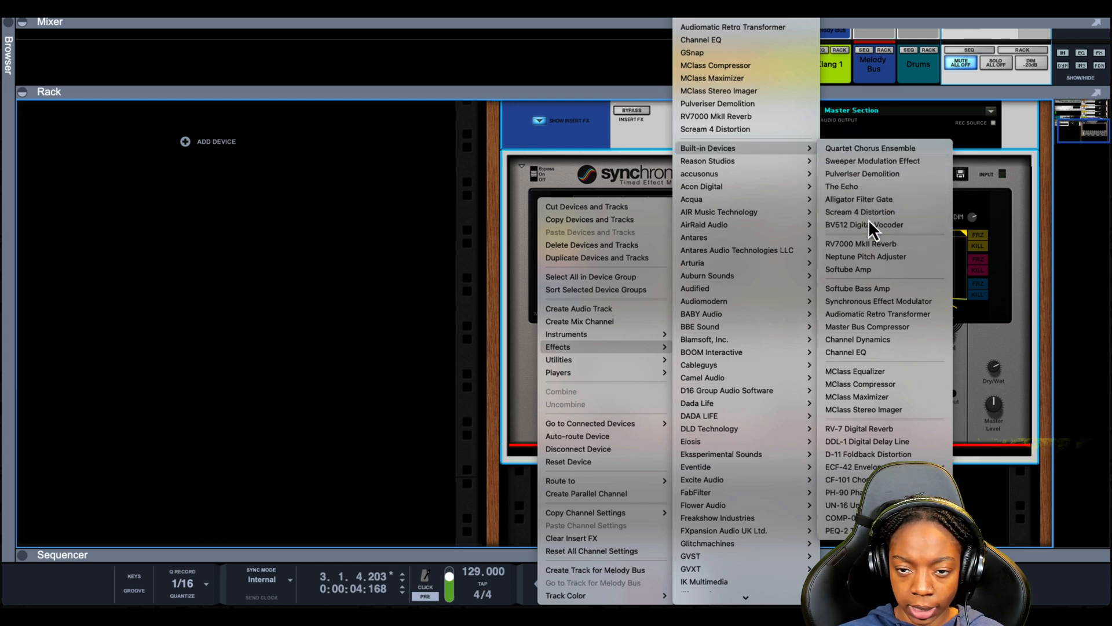
{"action": "left_click", "coordinate": [864, 188]}
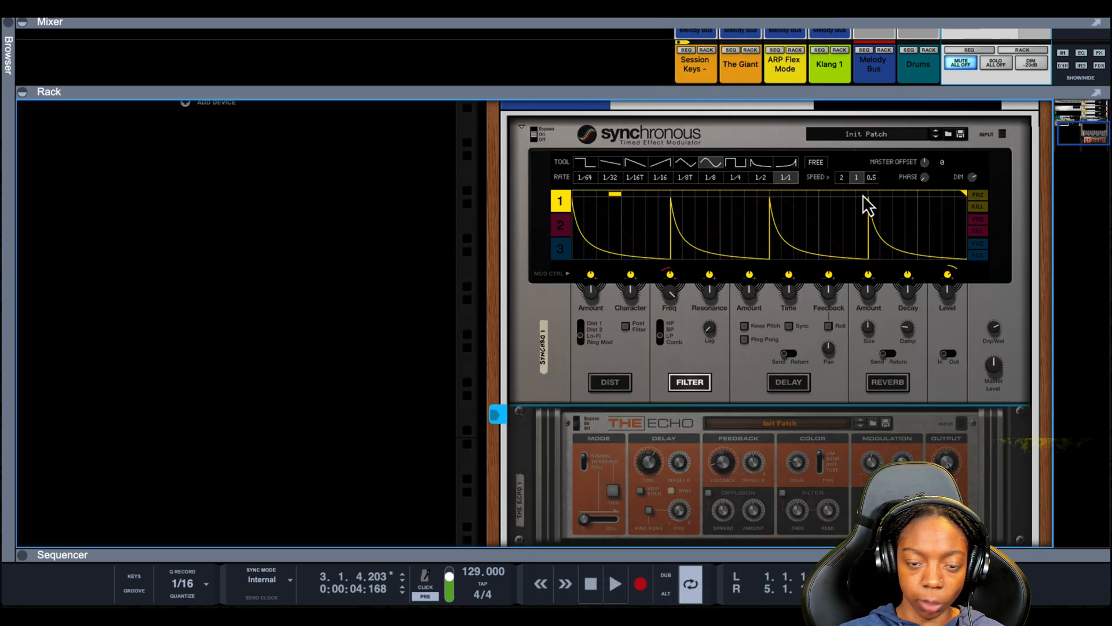
- Start playback and adjust The Echo's Wobble amount by ear
{"action": "scroll", "coordinate": [738, 360], "scroll_direction": "down", "scroll_amount": 2}
{"action": "scroll", "coordinate": [684, 406], "scroll_direction": "down", "scroll_amount": 3}
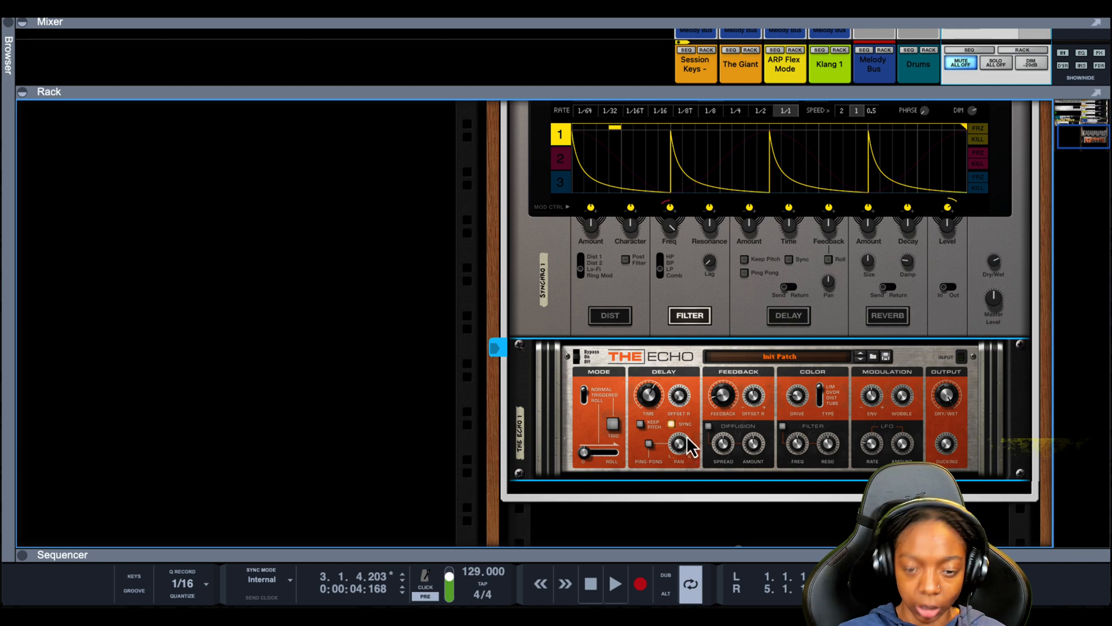
{"action": "scroll", "coordinate": [680, 423], "scroll_direction": "down", "scroll_amount": 2}
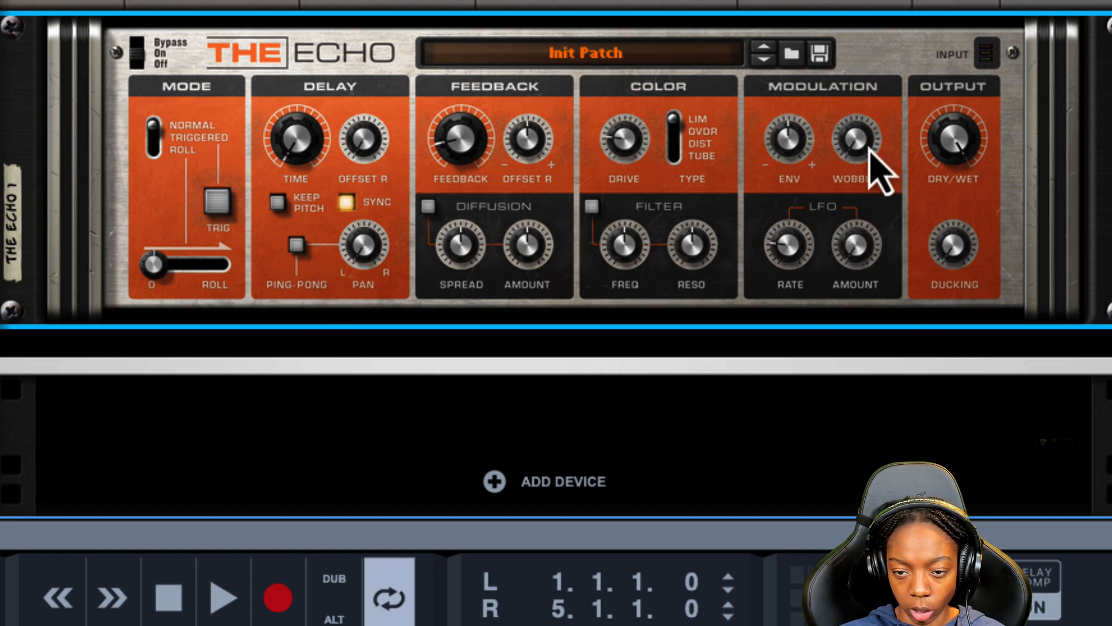
{"action": "left_click_drag", "start_coordinate": [864, 144], "coordinate": [864, 93]}
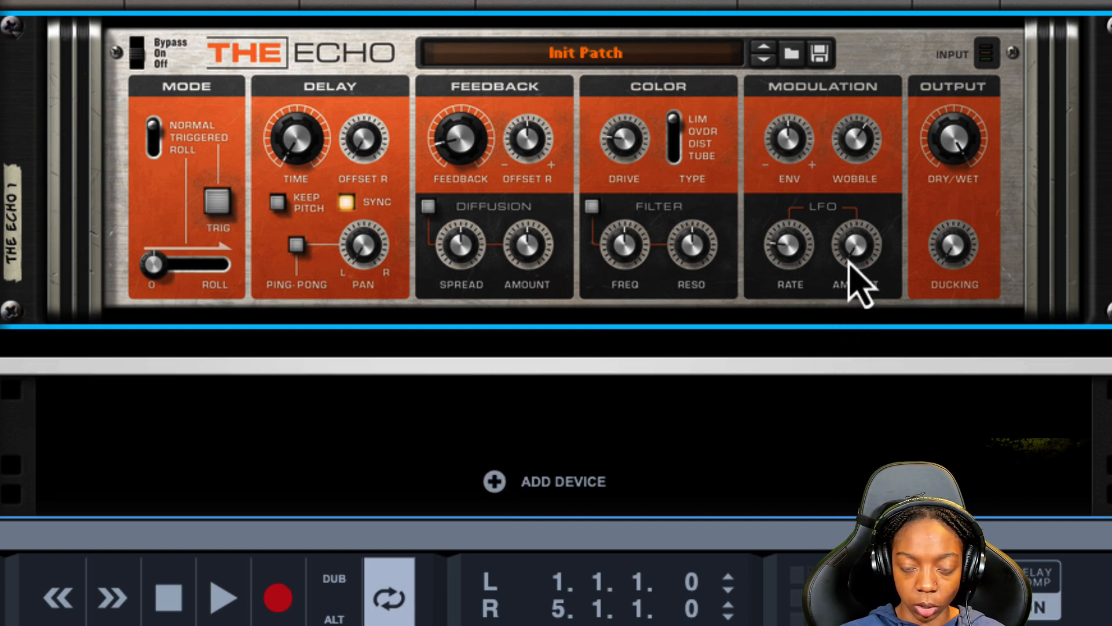
{"action": "key", "text": "space"}
{"action": "left_click_drag", "start_coordinate": [856, 161], "coordinate": [861, 138]}
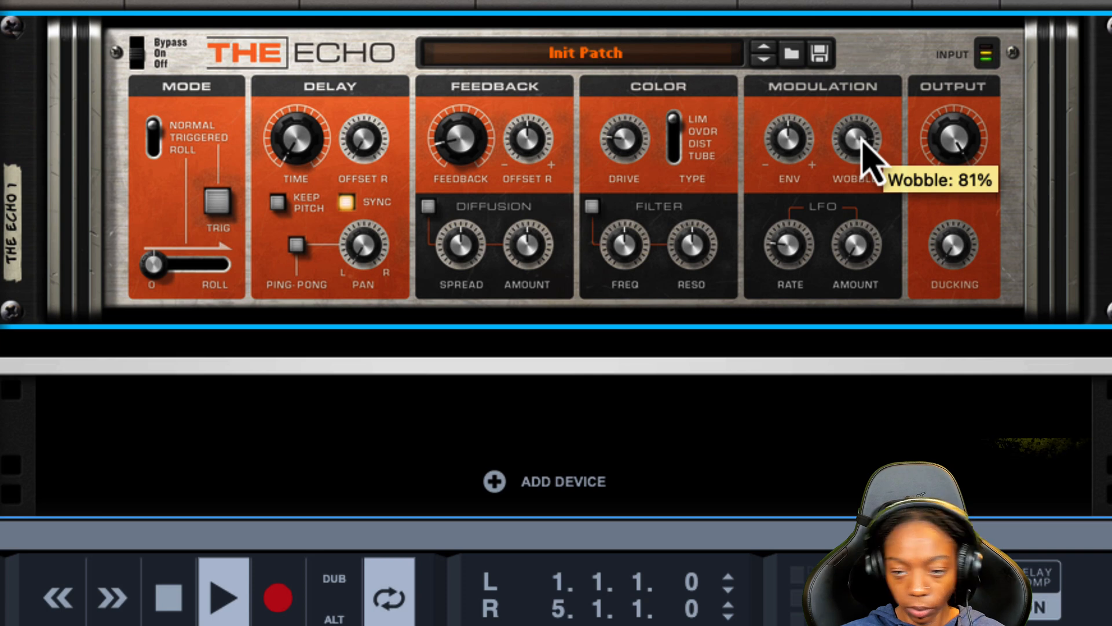
{"action": "left_click_drag", "start_coordinate": [860, 152], "coordinate": [868, 186]}
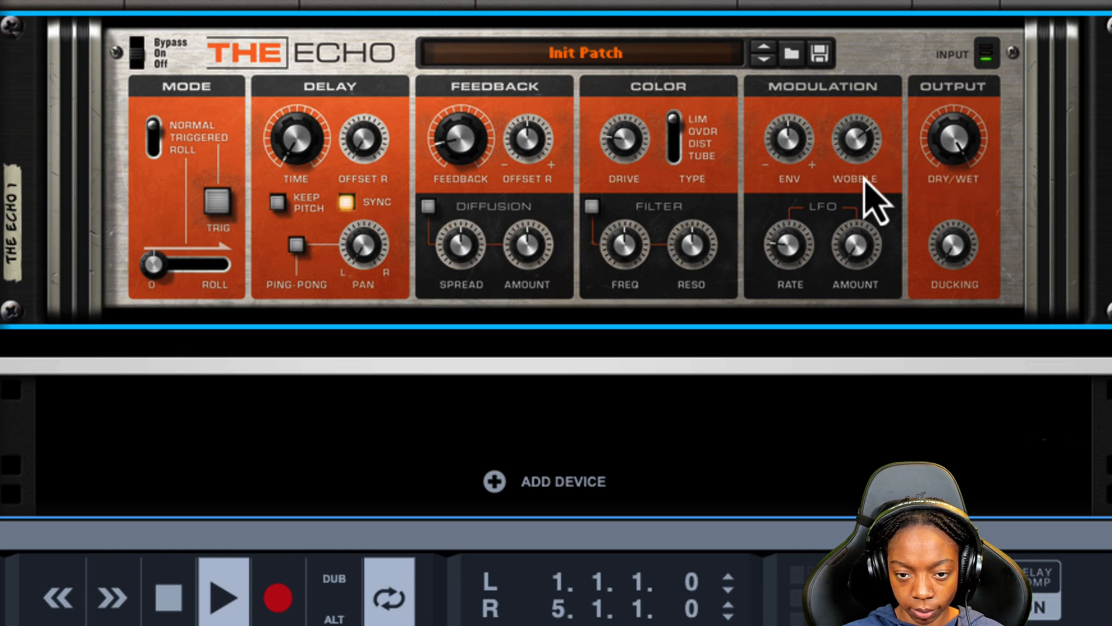
- Compare the Melody Bus with and without its insert effects by toggling bypass during playback
{"action": "scroll", "coordinate": [454, 193], "scroll_direction": "up", "scroll_amount": 10}
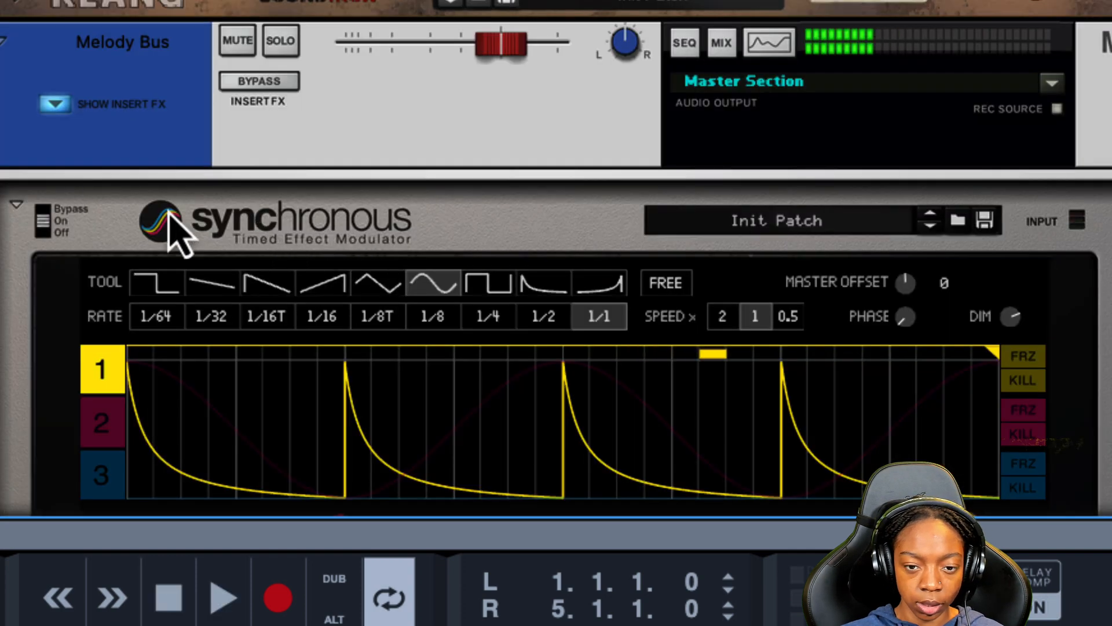
{"action": "left_click", "coordinate": [244, 81]}
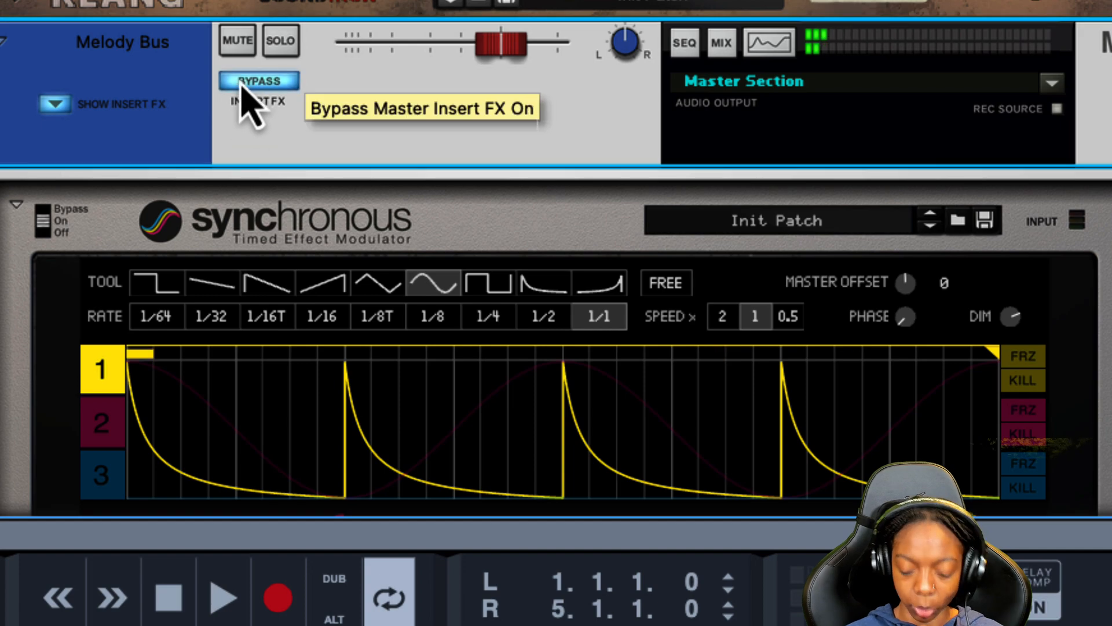
{"action": "key", "text": "space"}
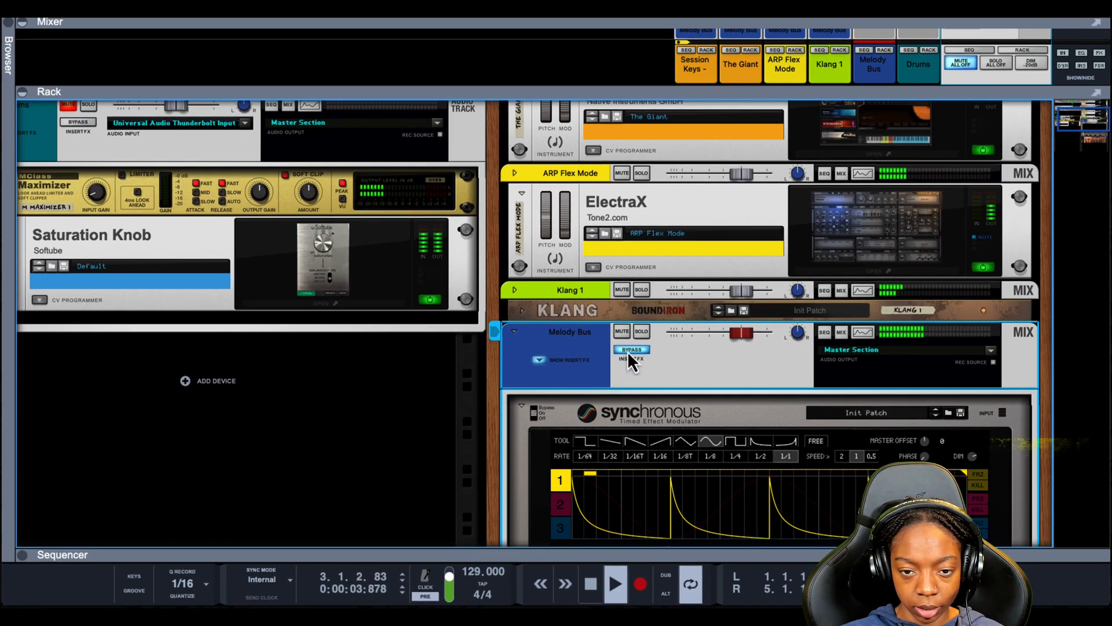
{"action": "key", "text": "space"}
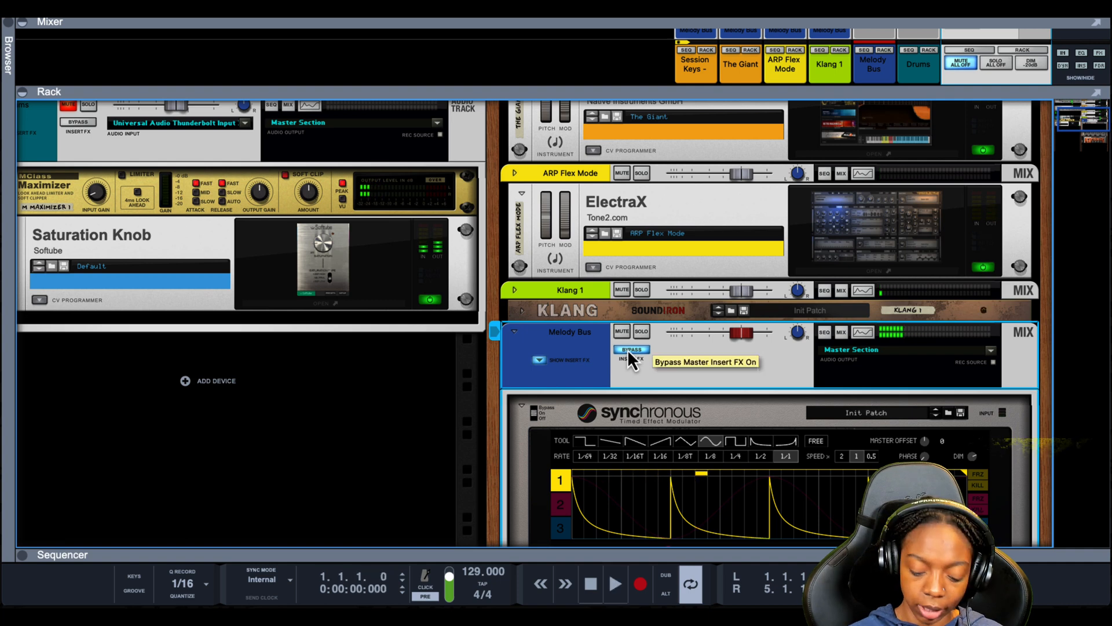
{"action": "left_click", "coordinate": [632, 349]}
{"action": "key", "text": "space"}
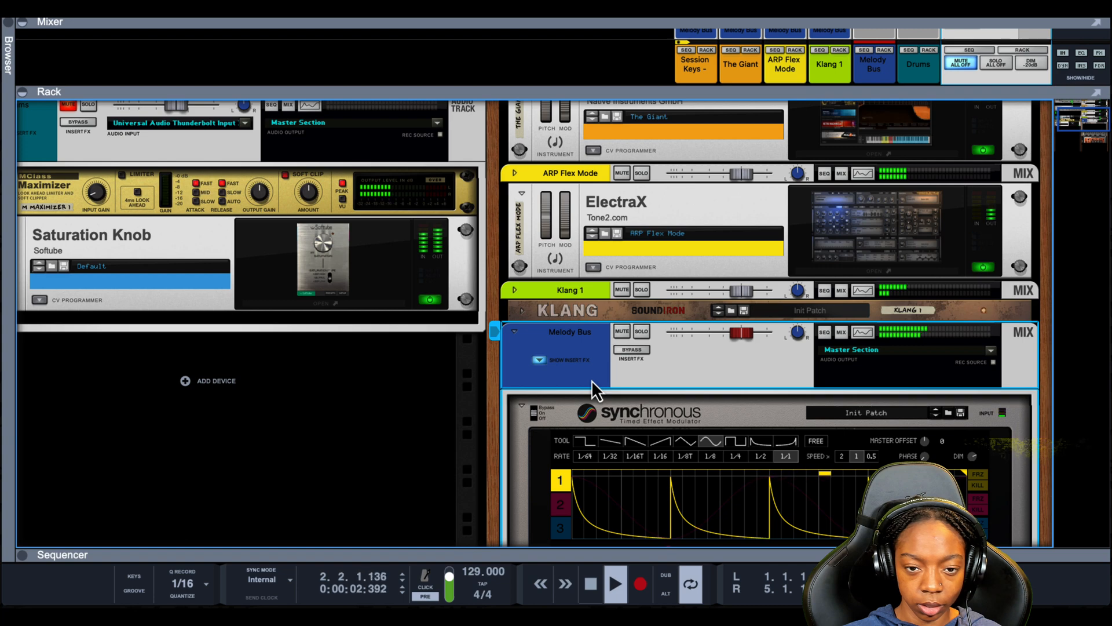
- Lower the Dry/Wet mix on the Quartet Chorus Ensemble below The Echo
{"action": "scroll", "coordinate": [579, 400], "scroll_direction": "down", "scroll_amount": 5}
{"action": "scroll", "coordinate": [562, 440], "scroll_direction": "down", "scroll_amount": 2}
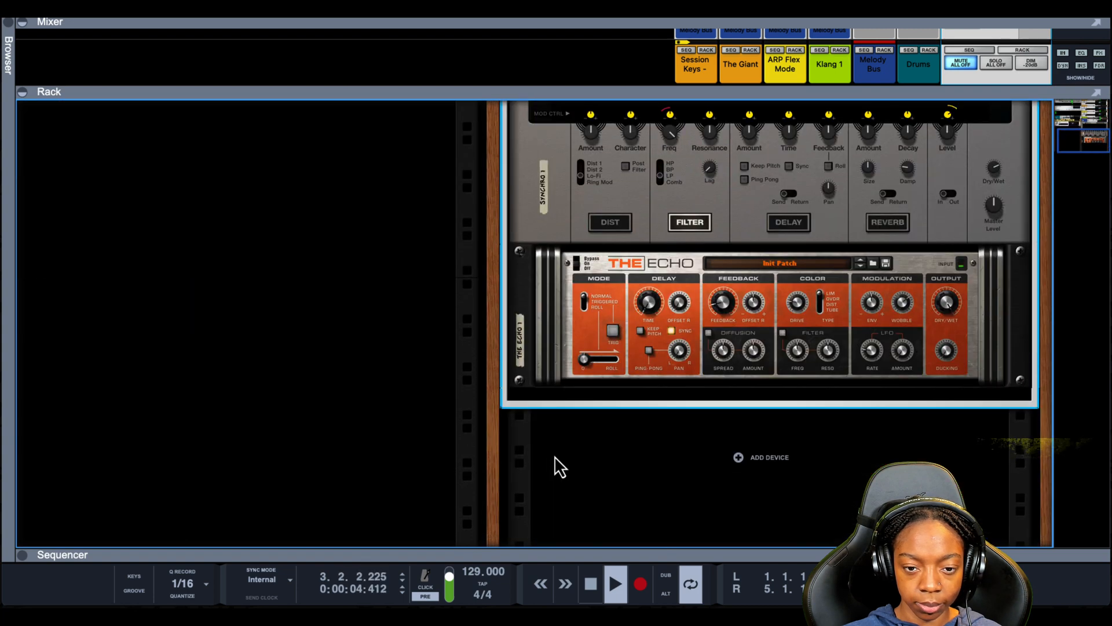
{"action": "scroll", "coordinate": [553, 461], "scroll_direction": "up", "scroll_amount": 2}
{"action": "key", "text": "space"}
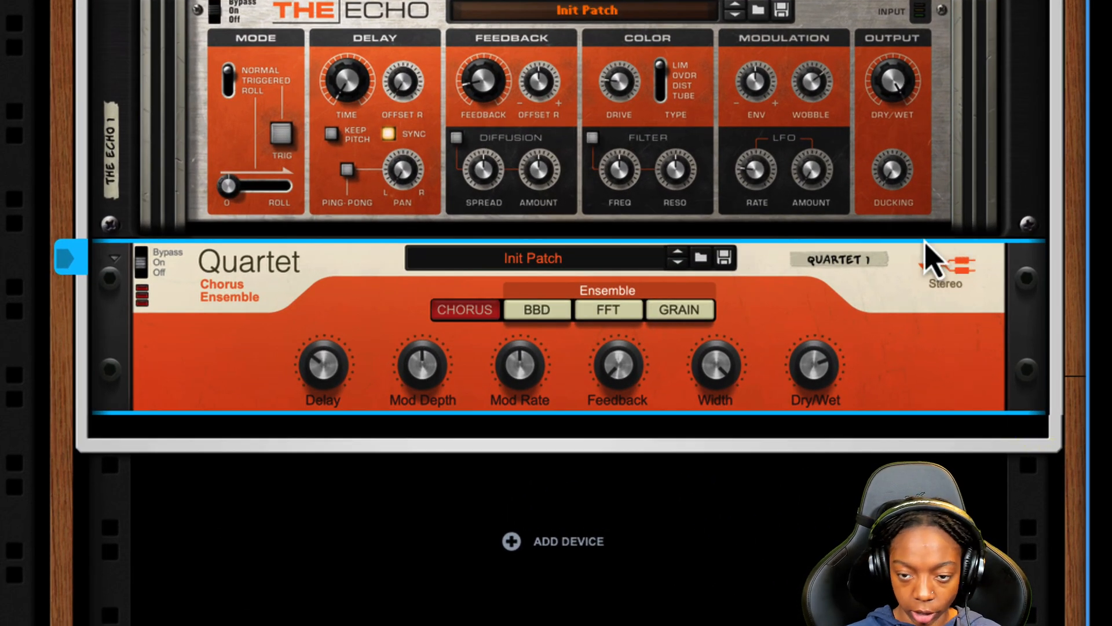
{"action": "left_click_drag", "start_coordinate": [817, 379], "coordinate": [820, 387]}
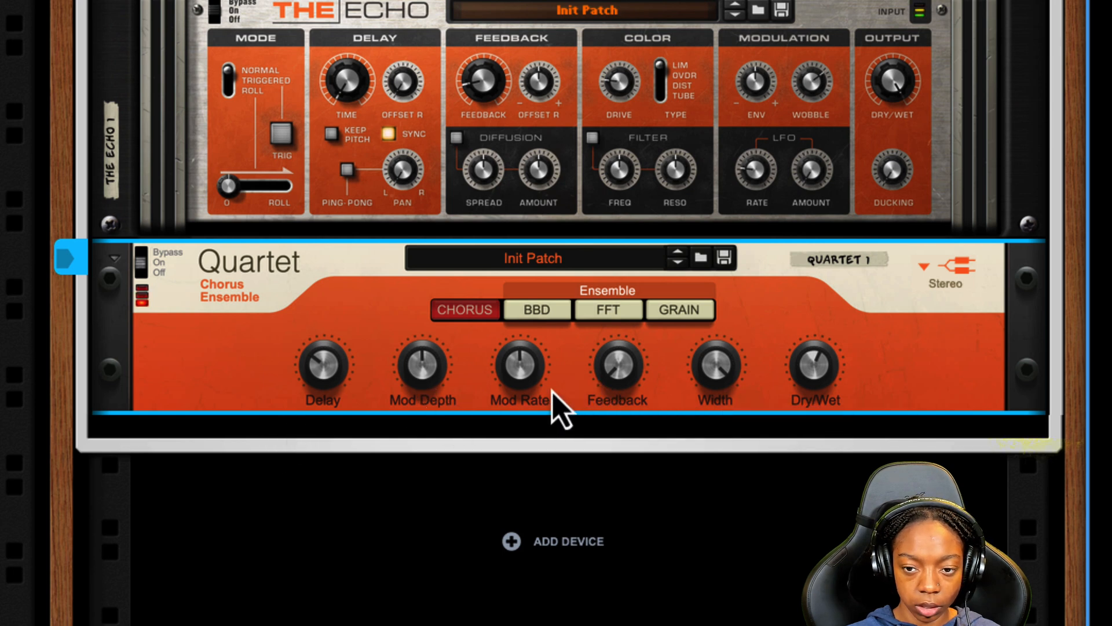
{"action": "left_click_drag", "start_coordinate": [811, 372], "coordinate": [806, 421]}
{"action": "left_click", "coordinate": [295, 533]}
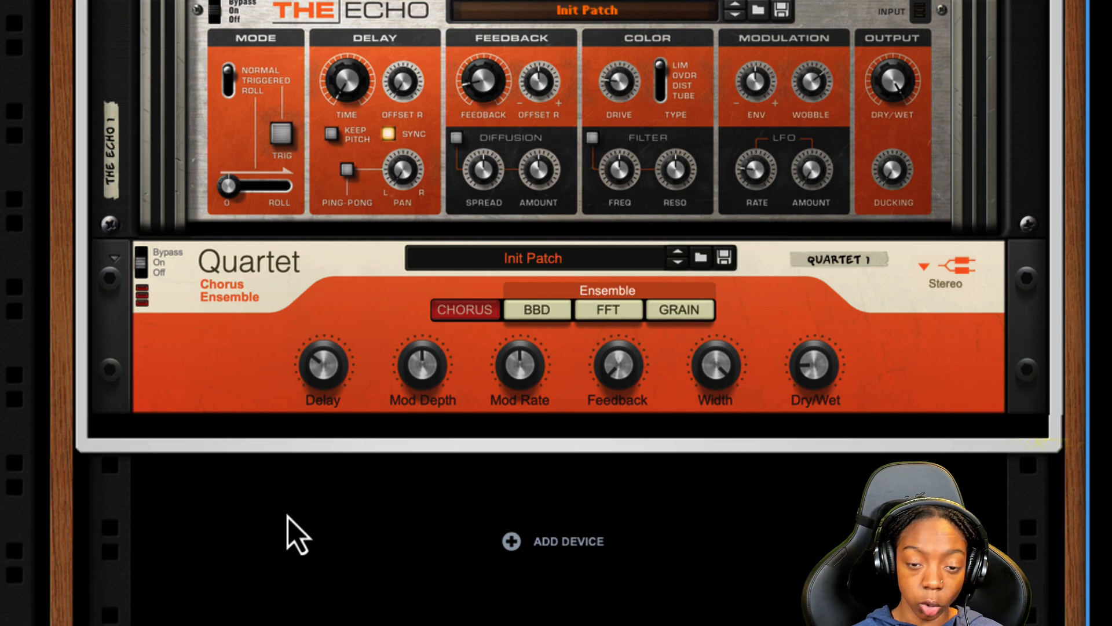
- Fold away the Melody Bus insert effect devices
{"action": "scroll", "coordinate": [290, 522], "scroll_direction": "up", "scroll_amount": 5}
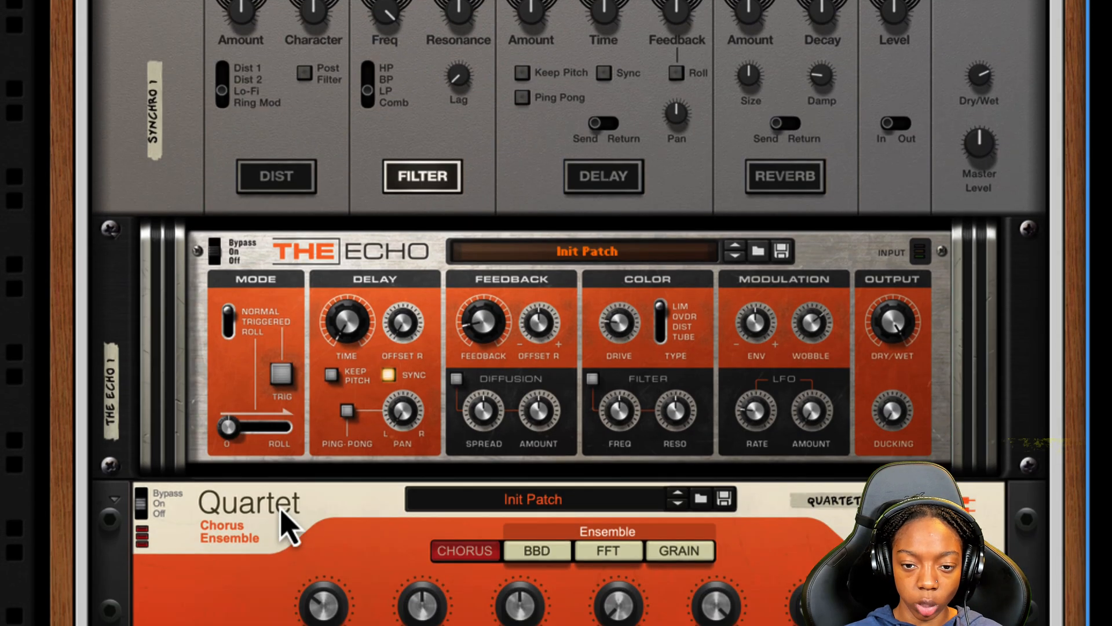
{"action": "scroll", "coordinate": [281, 511], "scroll_direction": "up", "scroll_amount": 8}
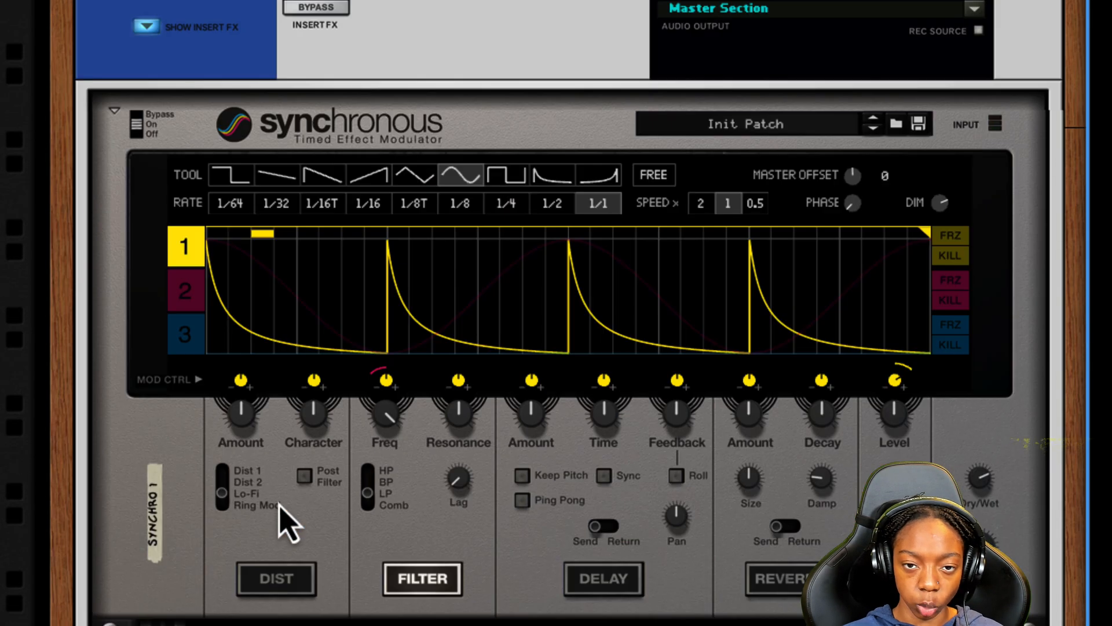
{"action": "scroll", "coordinate": [281, 525], "scroll_direction": "down", "scroll_amount": 10}
{"action": "left_click", "coordinate": [186, 223]}
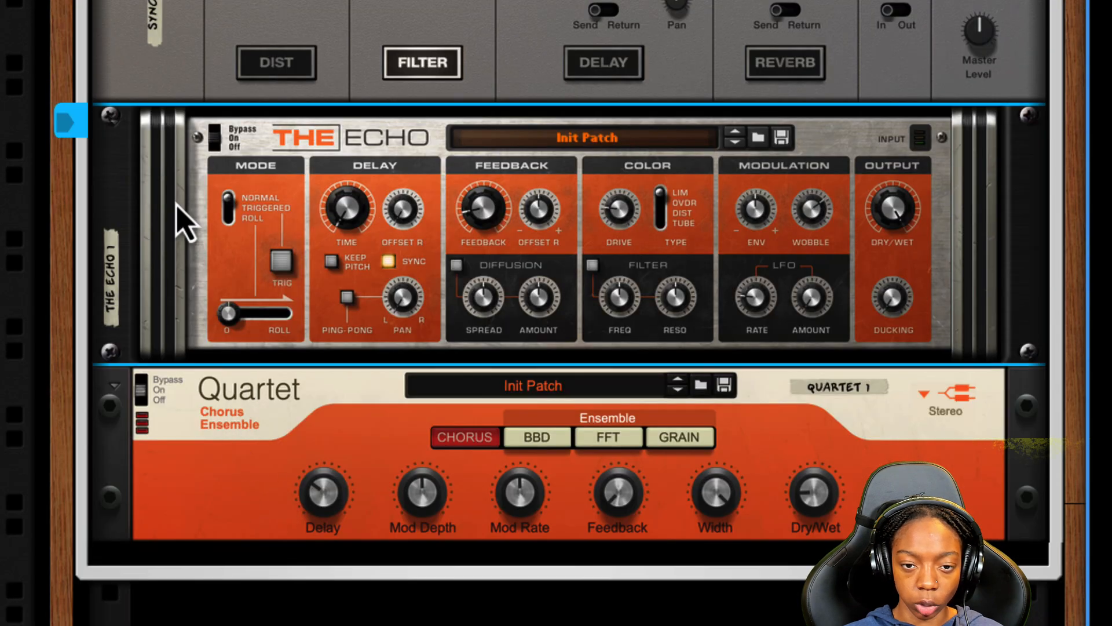
{"action": "scroll", "coordinate": [174, 231], "scroll_direction": "up", "scroll_amount": 2}
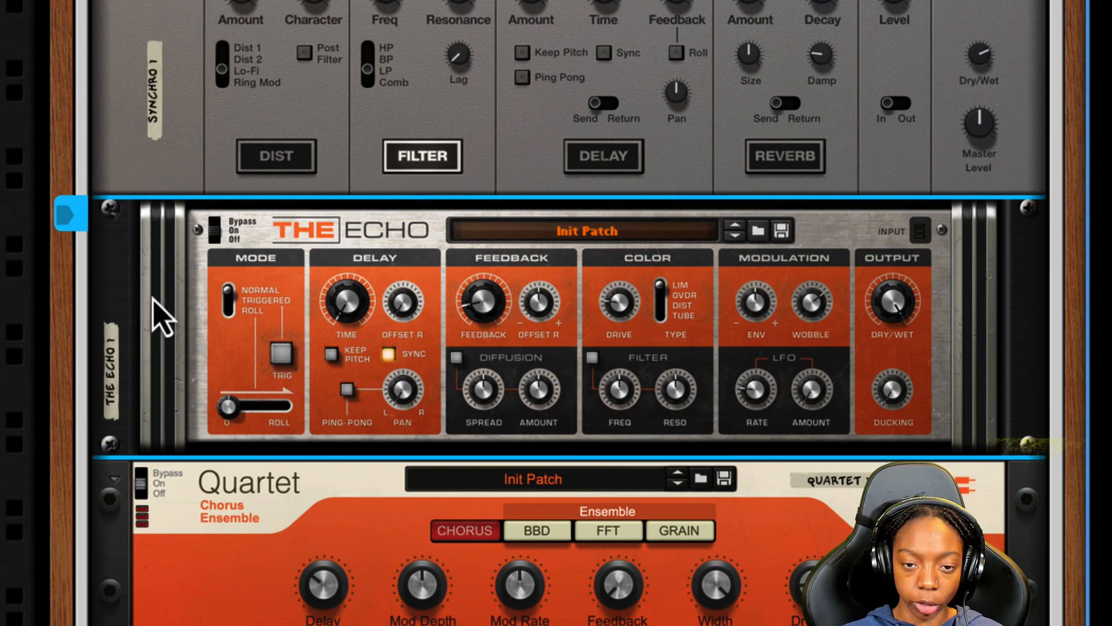
{"action": "scroll", "coordinate": [153, 307], "scroll_direction": "up", "scroll_amount": 1}
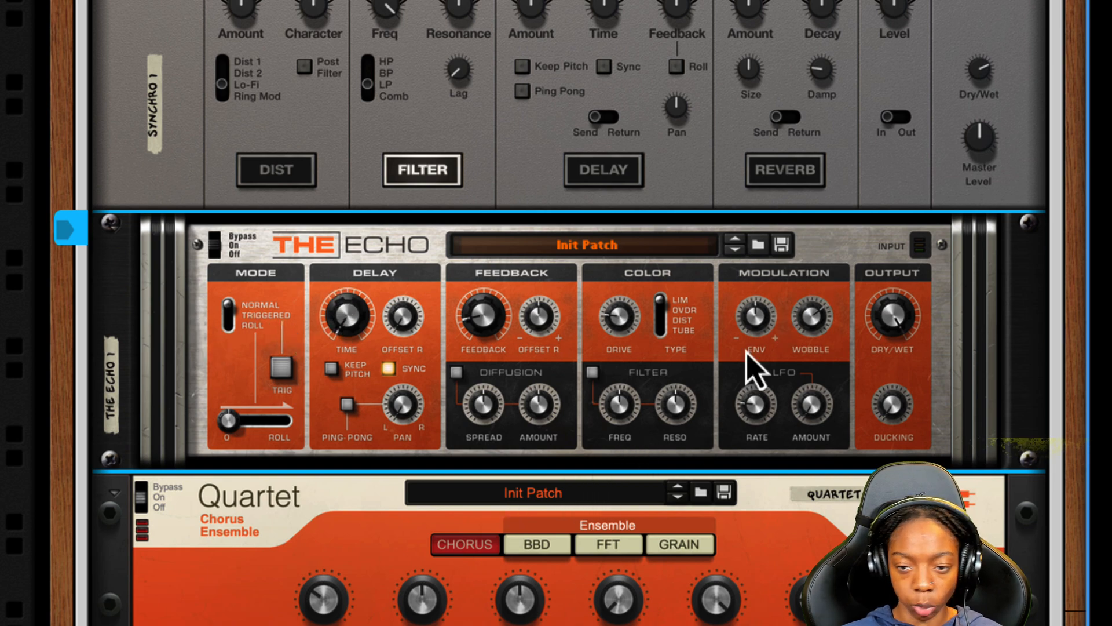
{"action": "scroll", "coordinate": [316, 392], "scroll_direction": "up", "scroll_amount": 10}
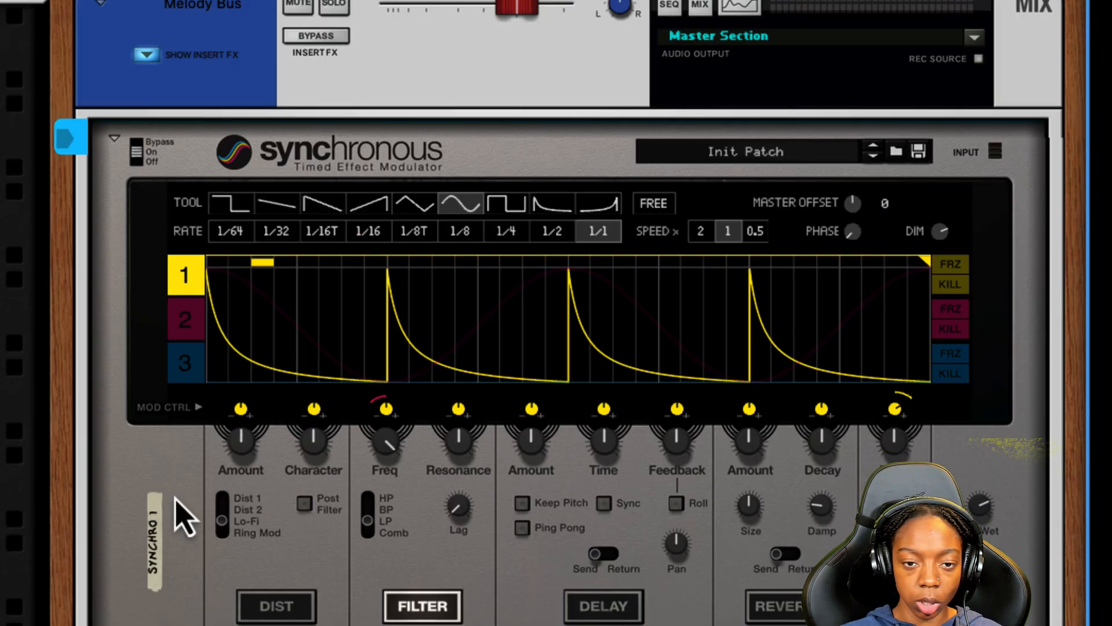
{"action": "left_click", "coordinate": [139, 55]}
{"action": "left_click", "coordinate": [209, 471]}
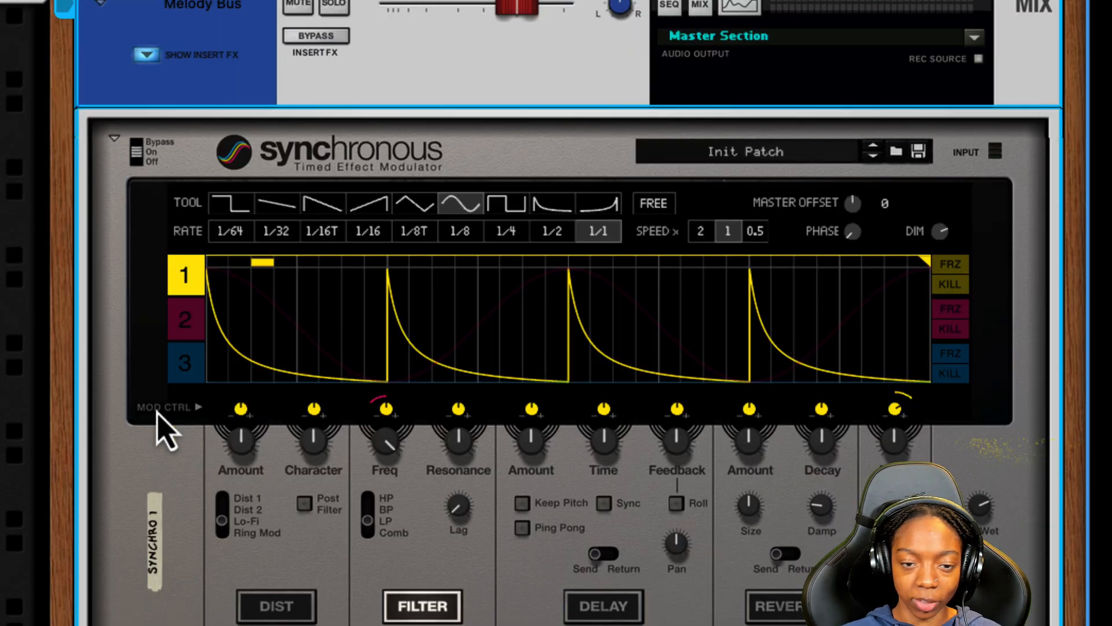
- Rename the new bus below the Melody Bus as Rtime
{"action": "scroll", "coordinate": [154, 435], "scroll_direction": "down", "scroll_amount": 3}
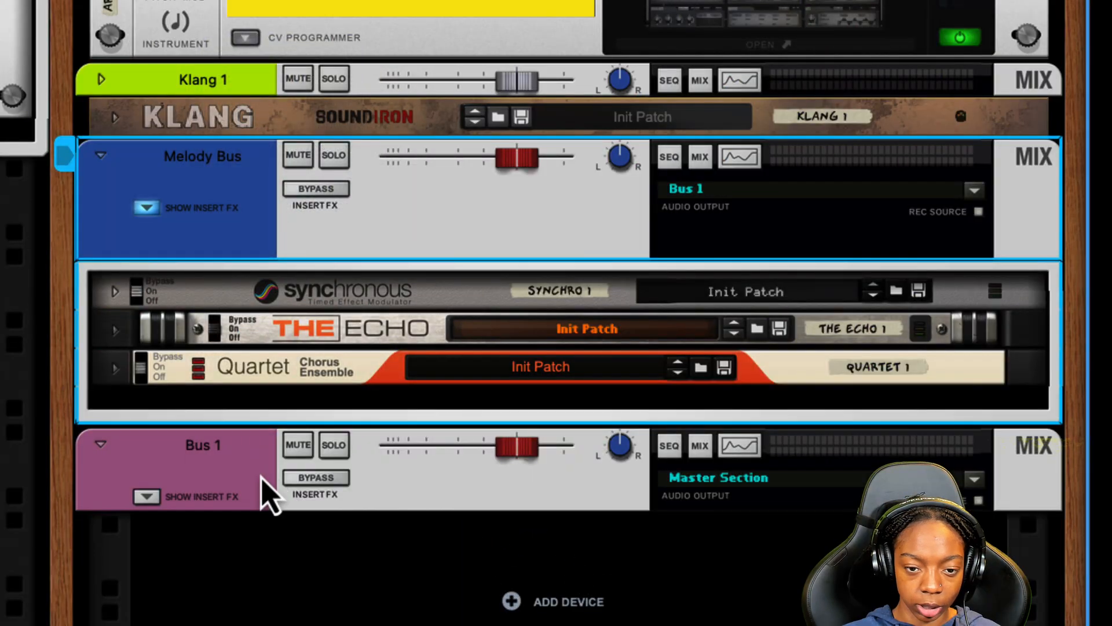
{"action": "left_click", "coordinate": [191, 445]}
{"action": "double_click", "coordinate": [191, 445]}
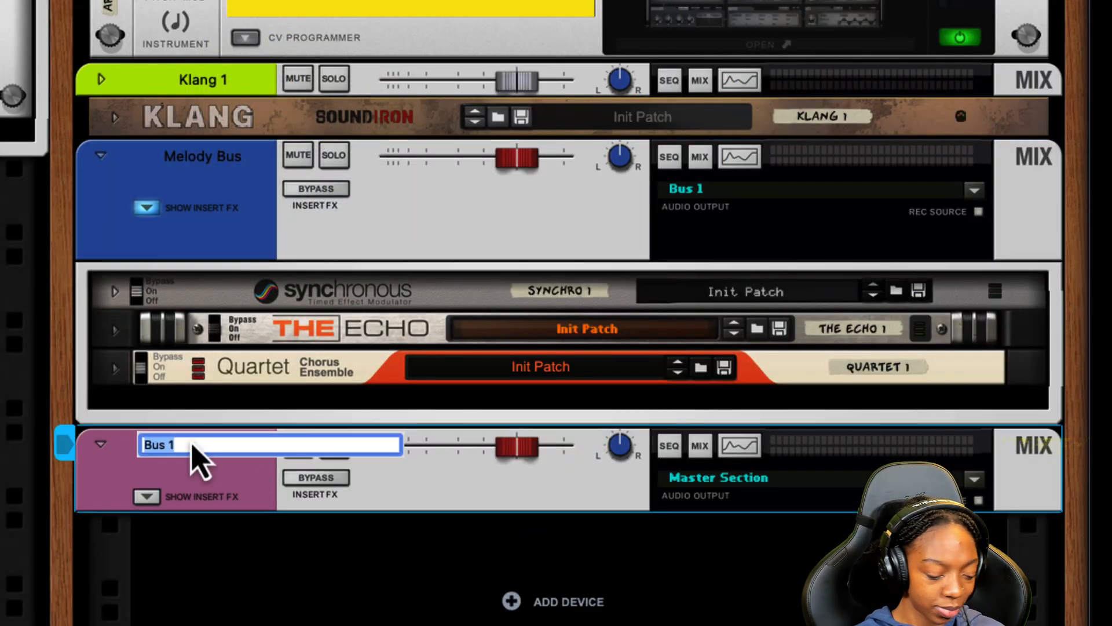
{"action": "type", "text": "Half"}
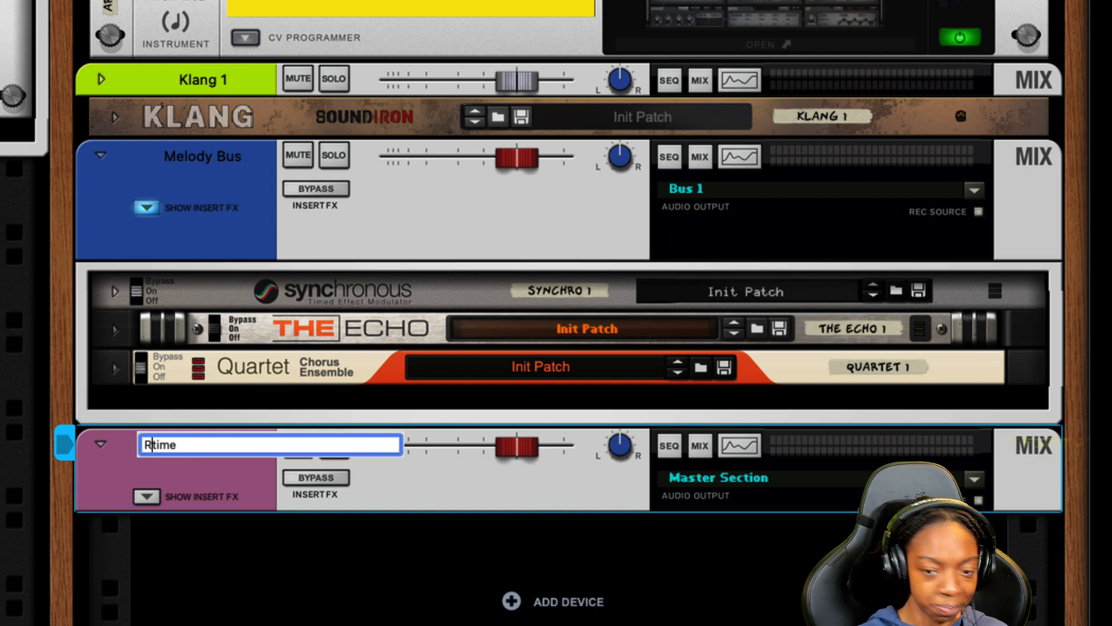
{"action": "key", "text": "Return"}
{"action": "left_click", "coordinate": [146, 496]}
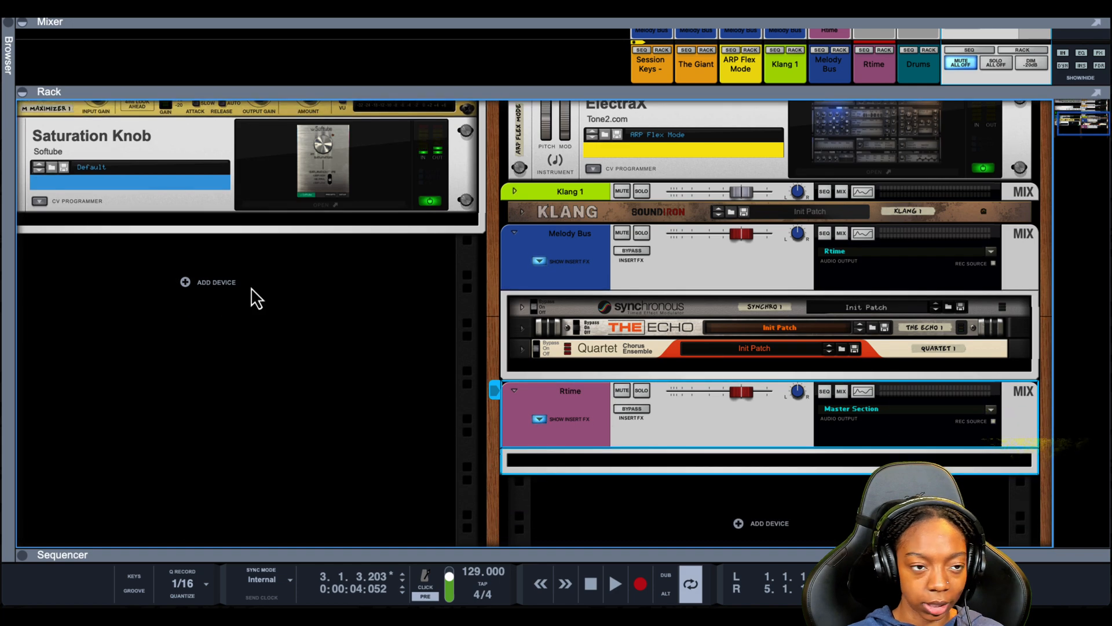
- Play back from the start and toggle the Rtime bus insert FX bypass to compare
{"action": "left_click", "coordinate": [11, 26]}
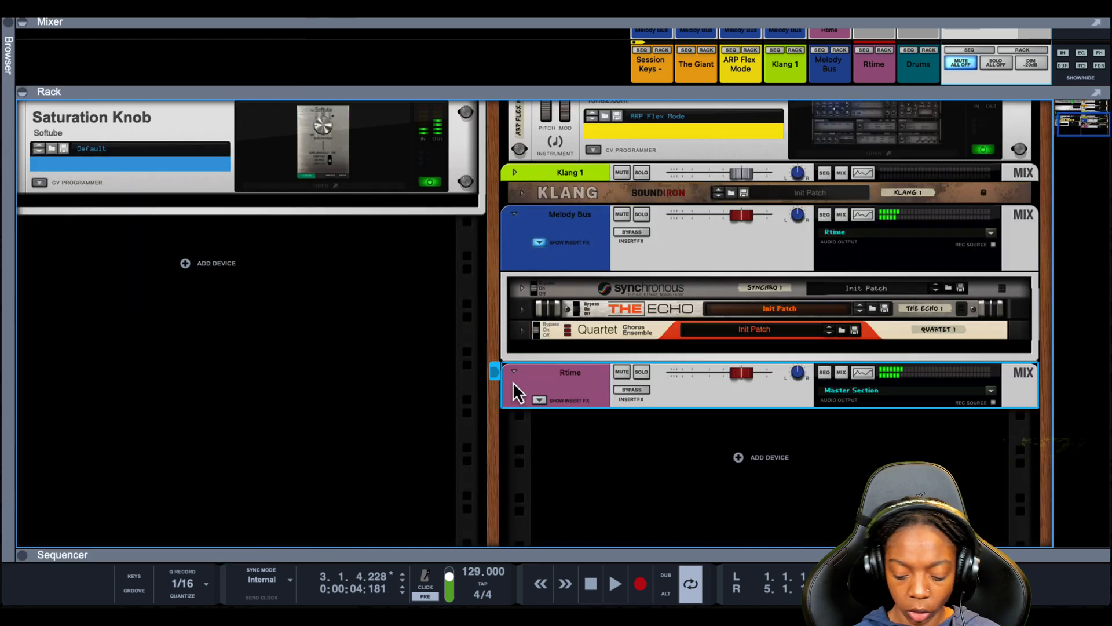
{"action": "key", "text": "shift+Return"}
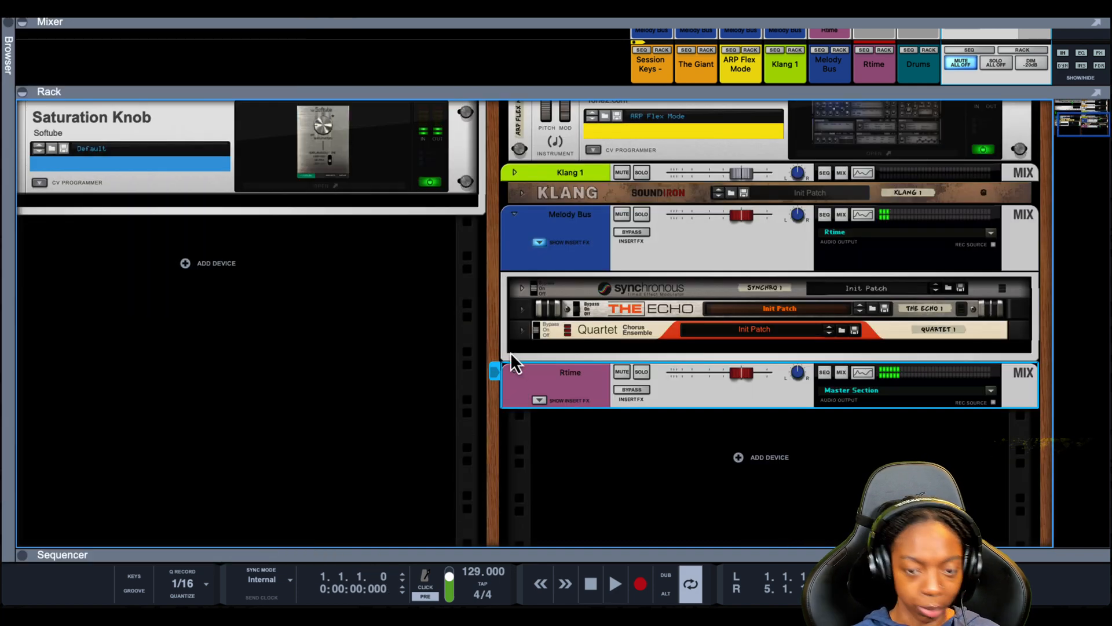
{"action": "left_click", "coordinate": [512, 420]}
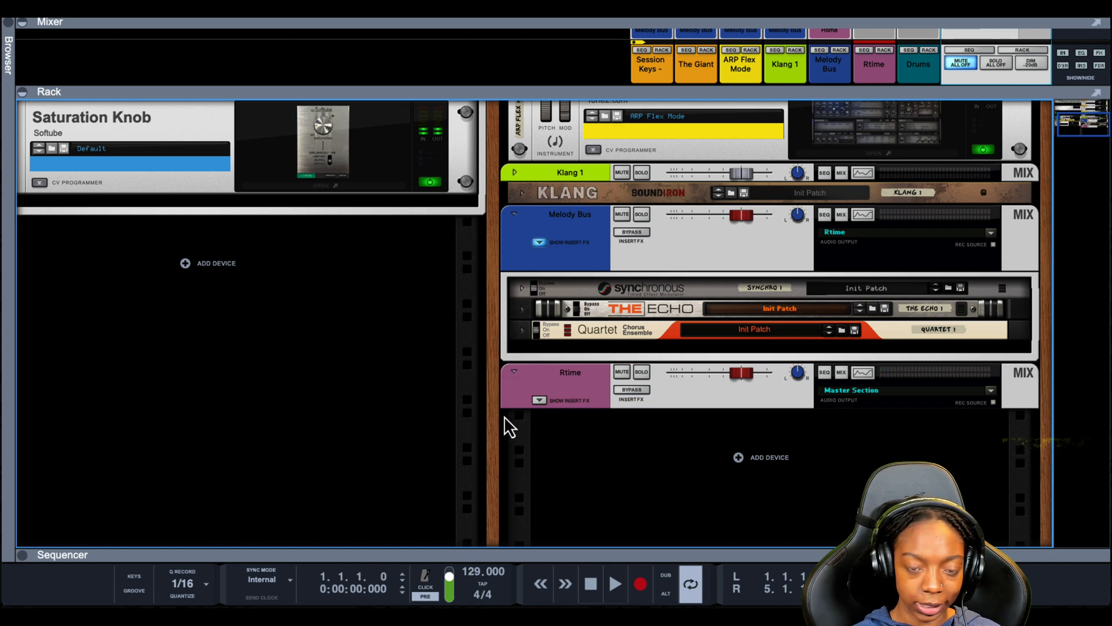
{"action": "key", "text": "space"}
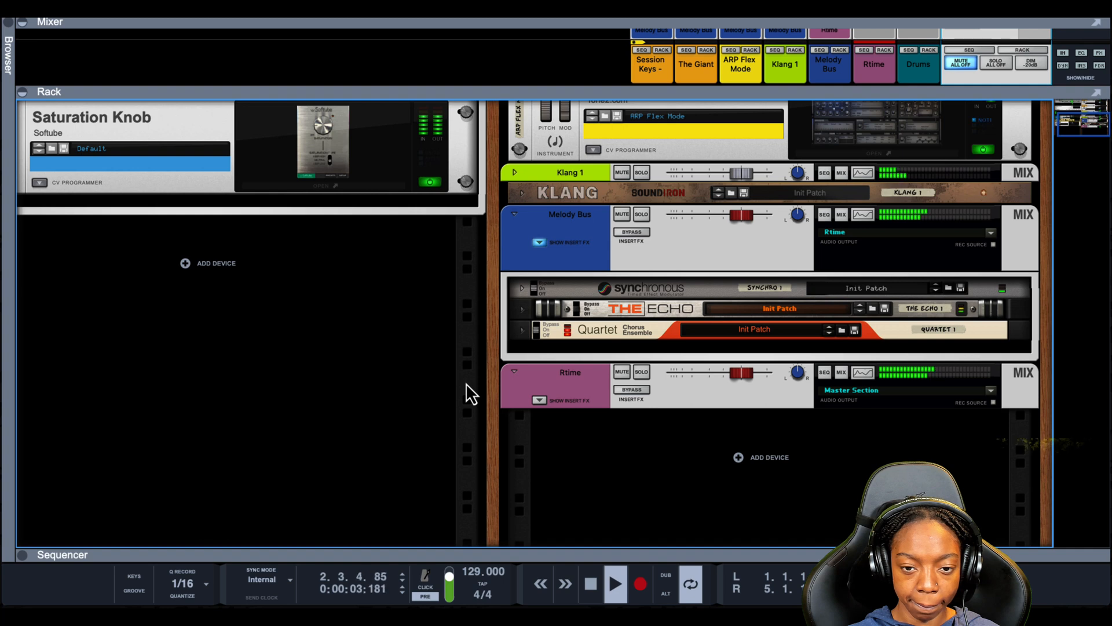
{"action": "left_click", "coordinate": [616, 391]}
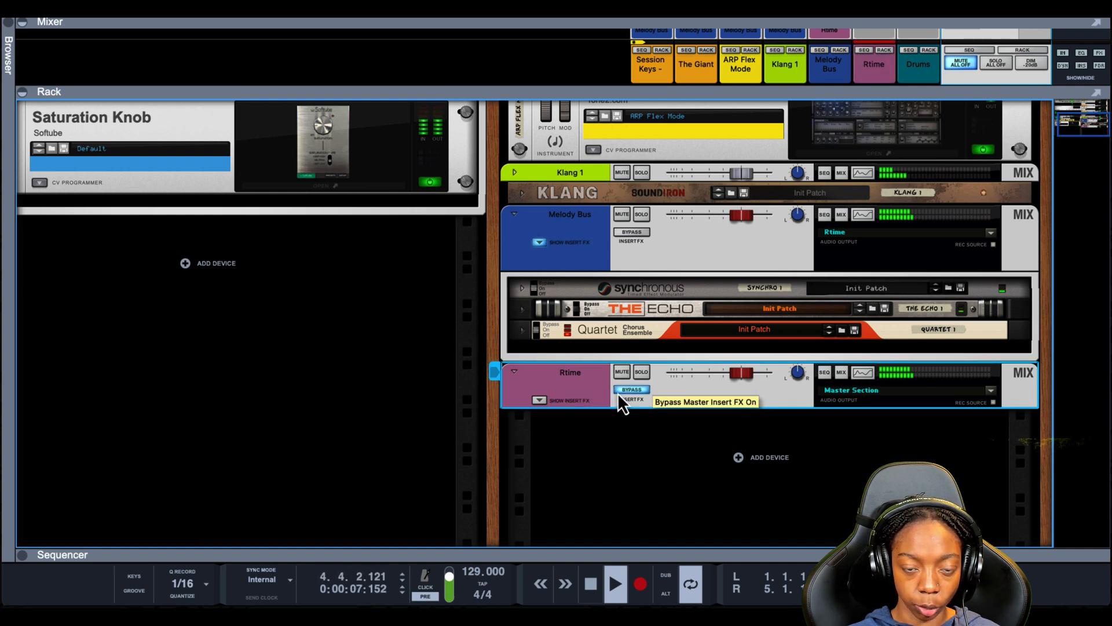
- Switch the Rtime insert FX back on, stop playback and return to the start of the song
{"action": "left_click", "coordinate": [617, 392]}
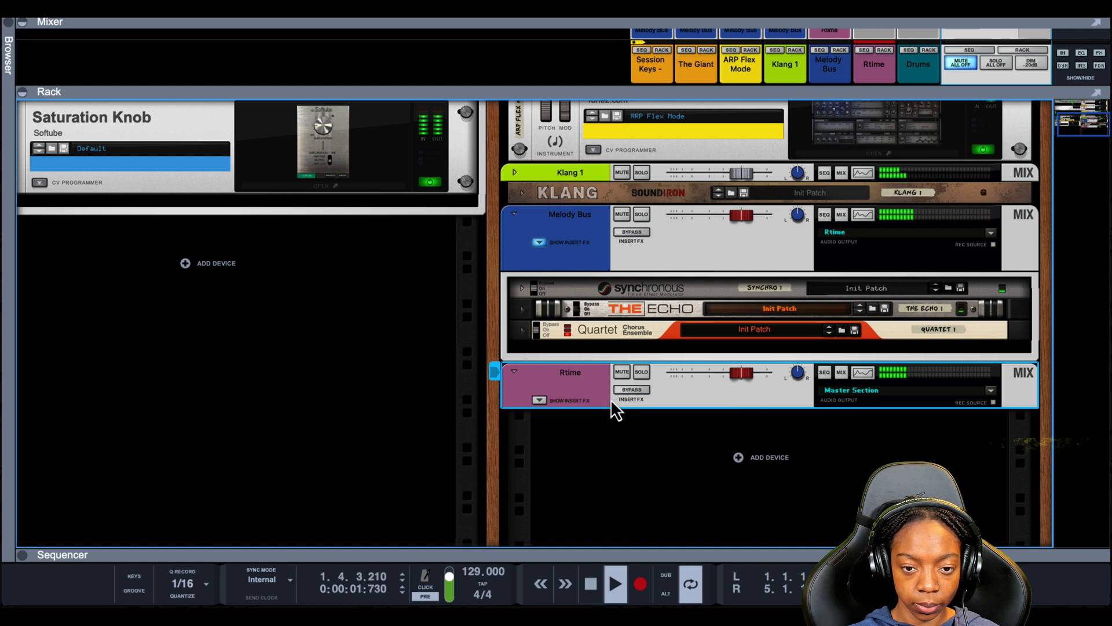
{"action": "key", "text": "space"}
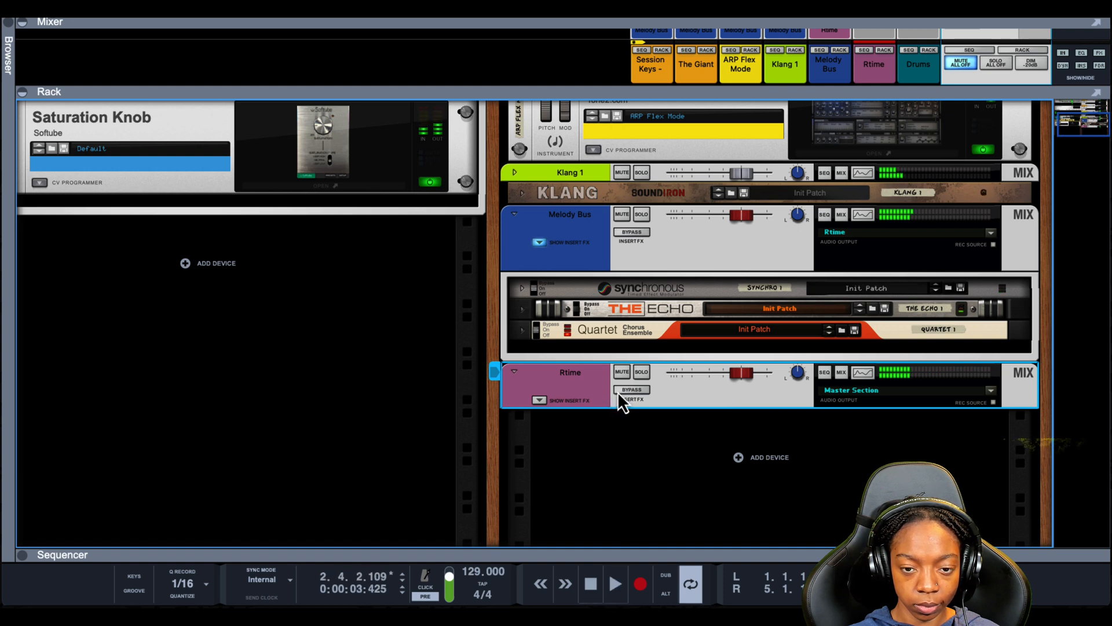
{"action": "key", "text": "shift+Return"}
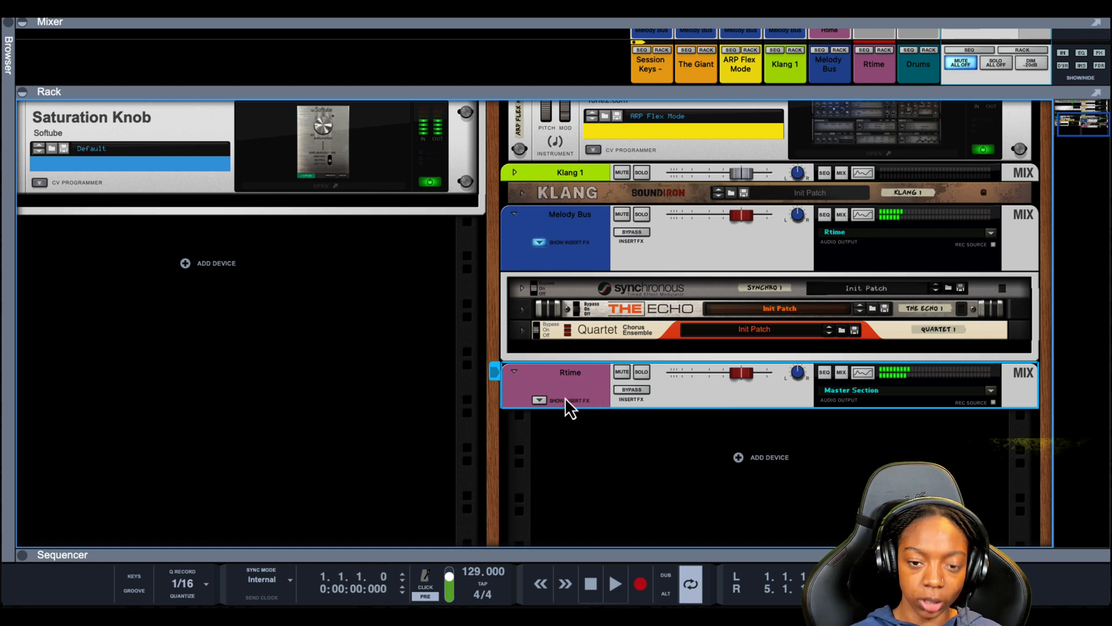
- Unfold the Rtime bus insert FX to show the Polar and the Synchronous Time Freeze devices
{"action": "left_click", "coordinate": [540, 402]}
{"action": "scroll", "coordinate": [575, 405], "scroll_direction": "down", "scroll_amount": 5}
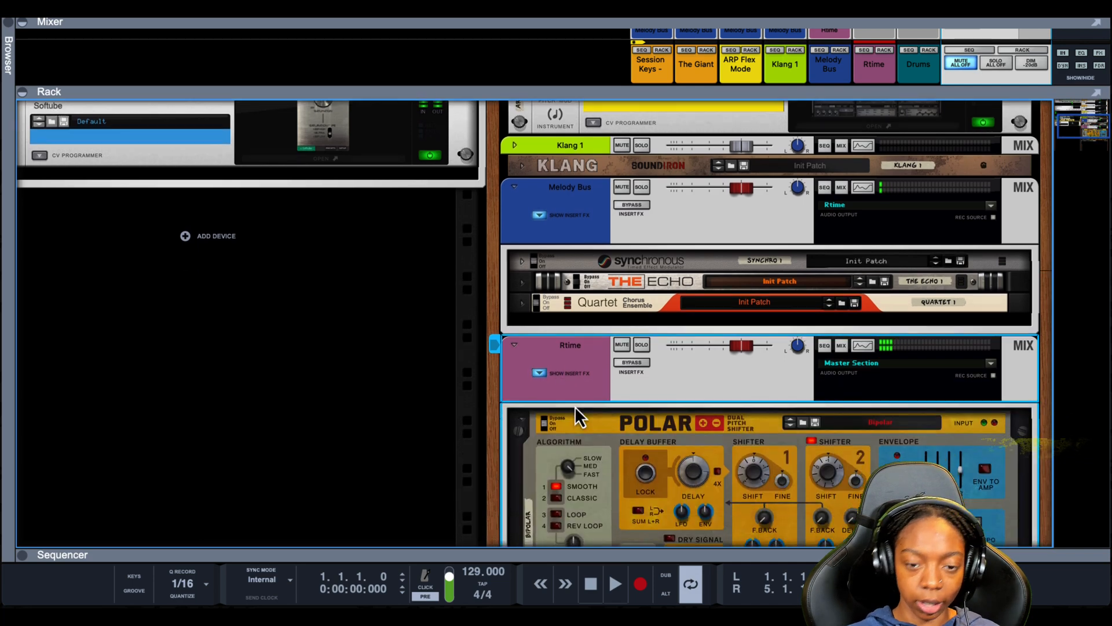
{"action": "left_click", "coordinate": [620, 331]}
{"action": "scroll", "coordinate": [623, 339], "scroll_direction": "down", "scroll_amount": 3}
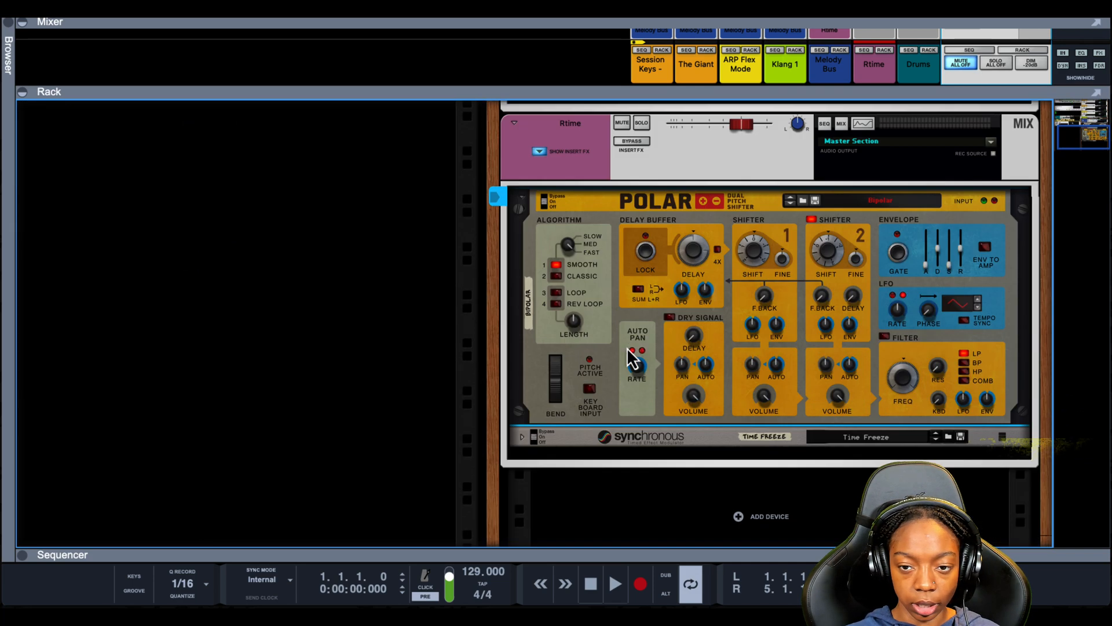
{"action": "left_click", "coordinate": [522, 438]}
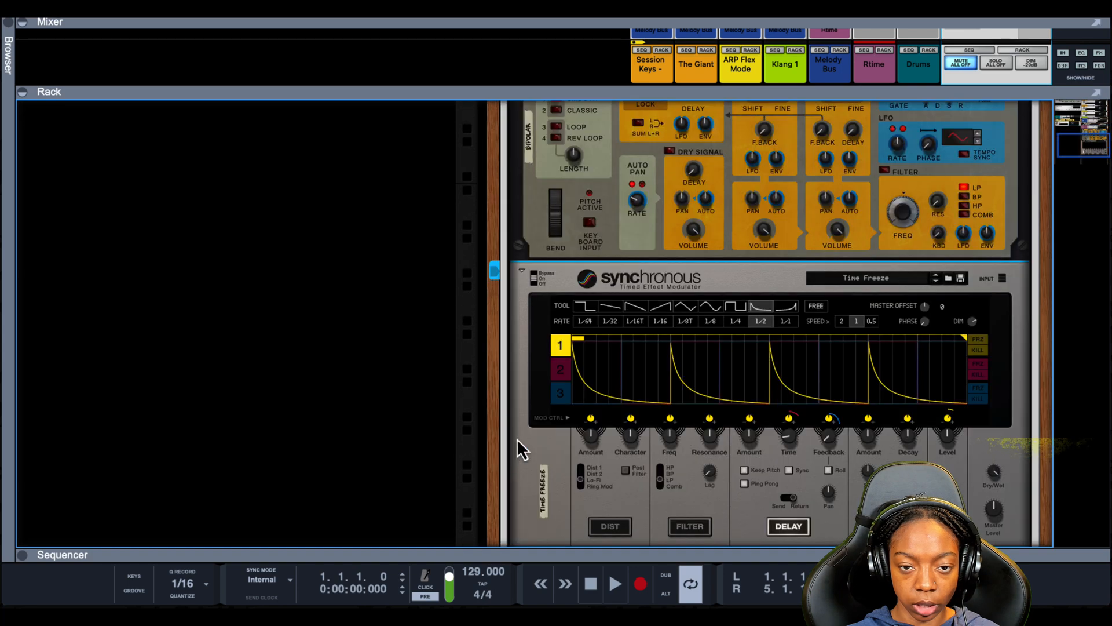
- Play the song while toggling the Polar and Synchronous bypass switches to compare, then stop playback
{"action": "scroll", "coordinate": [536, 267], "scroll_direction": "up", "scroll_amount": 4}
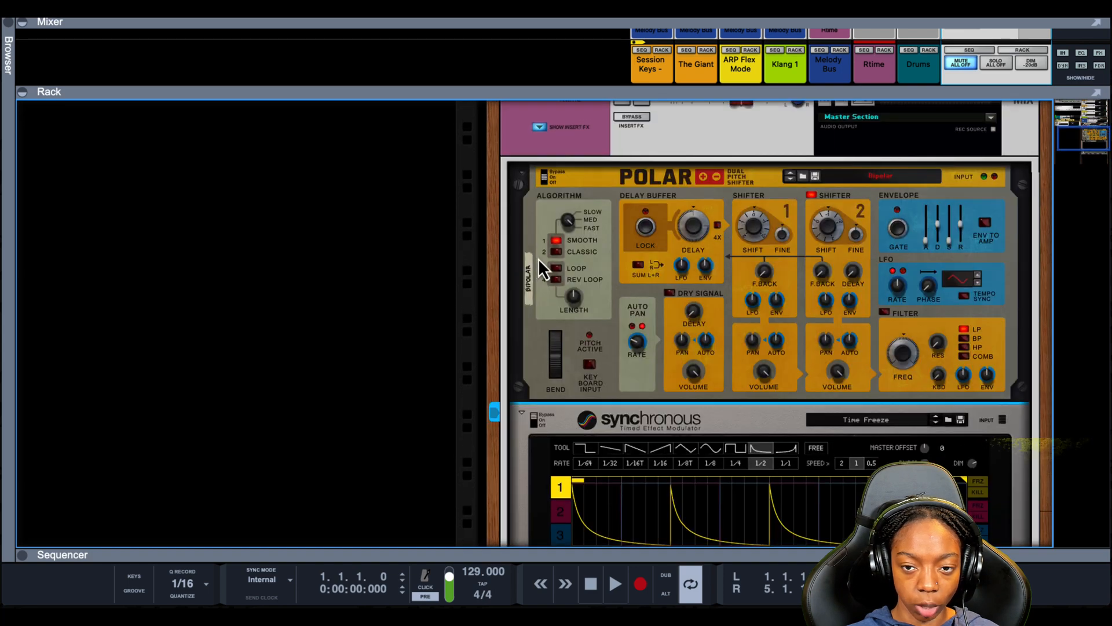
{"action": "left_click", "coordinate": [543, 171]}
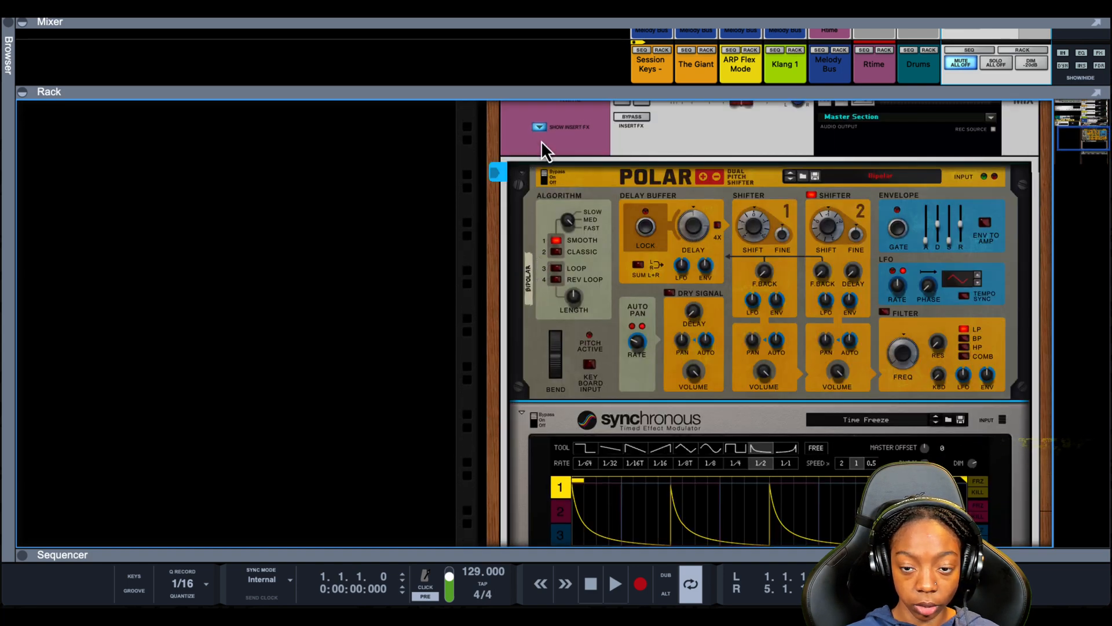
{"action": "key", "text": "space"}
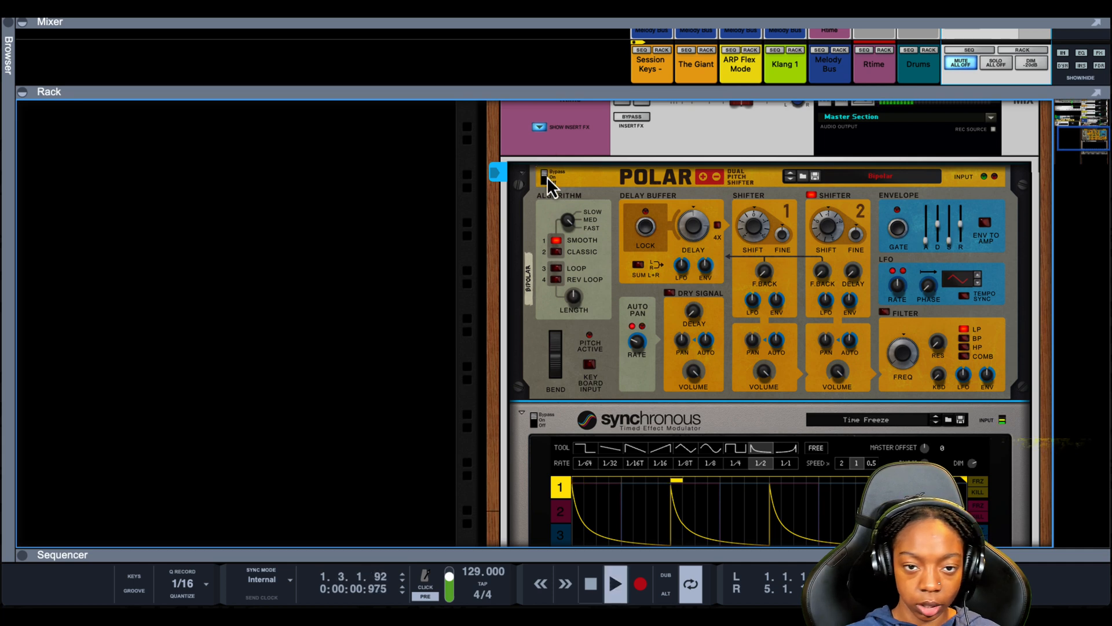
{"action": "scroll", "coordinate": [544, 176], "scroll_direction": "up", "scroll_amount": 1}
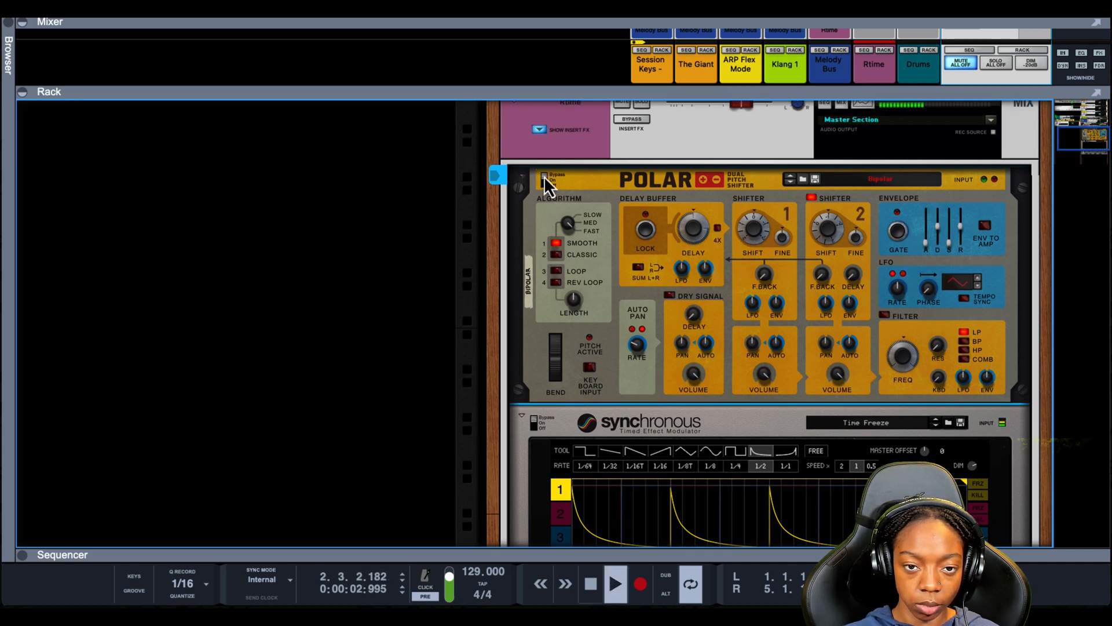
{"action": "left_click", "coordinate": [544, 177]}
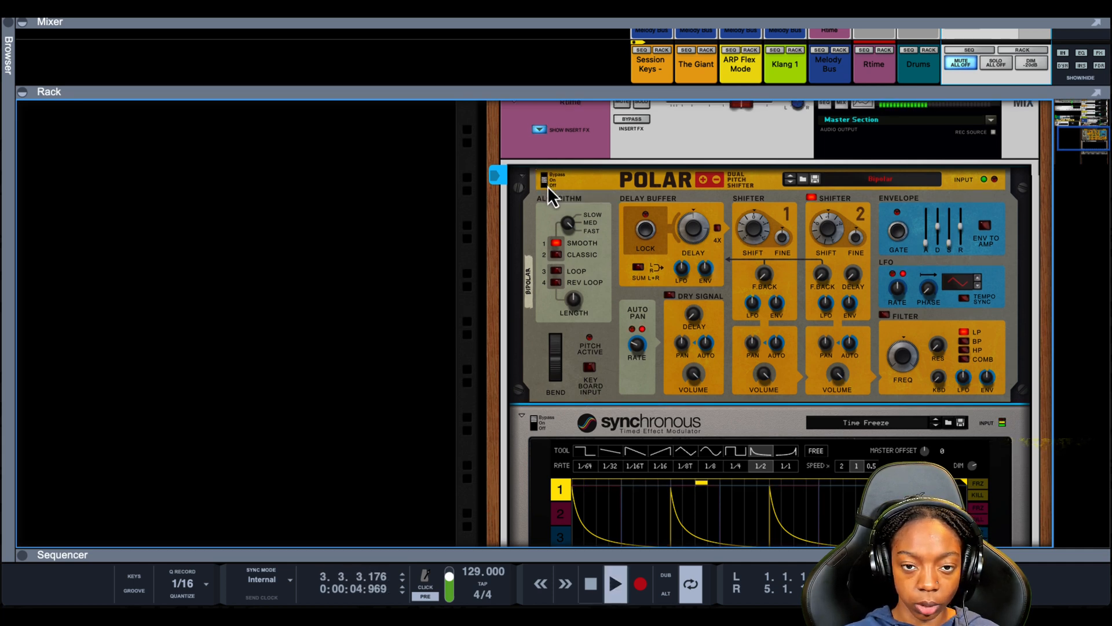
{"action": "scroll", "coordinate": [505, 284], "scroll_direction": "down", "scroll_amount": 1}
{"action": "scroll", "coordinate": [505, 284], "scroll_direction": "down", "scroll_amount": 5}
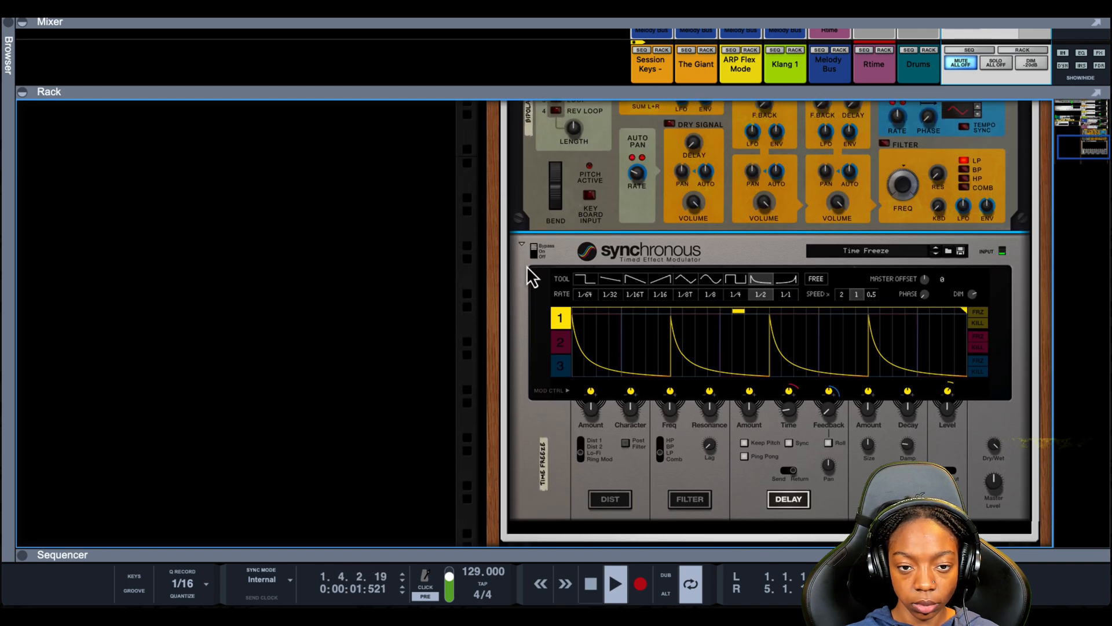
{"action": "scroll", "coordinate": [530, 262], "scroll_direction": "up", "scroll_amount": 3}
{"action": "scroll", "coordinate": [542, 236], "scroll_direction": "up", "scroll_amount": 4}
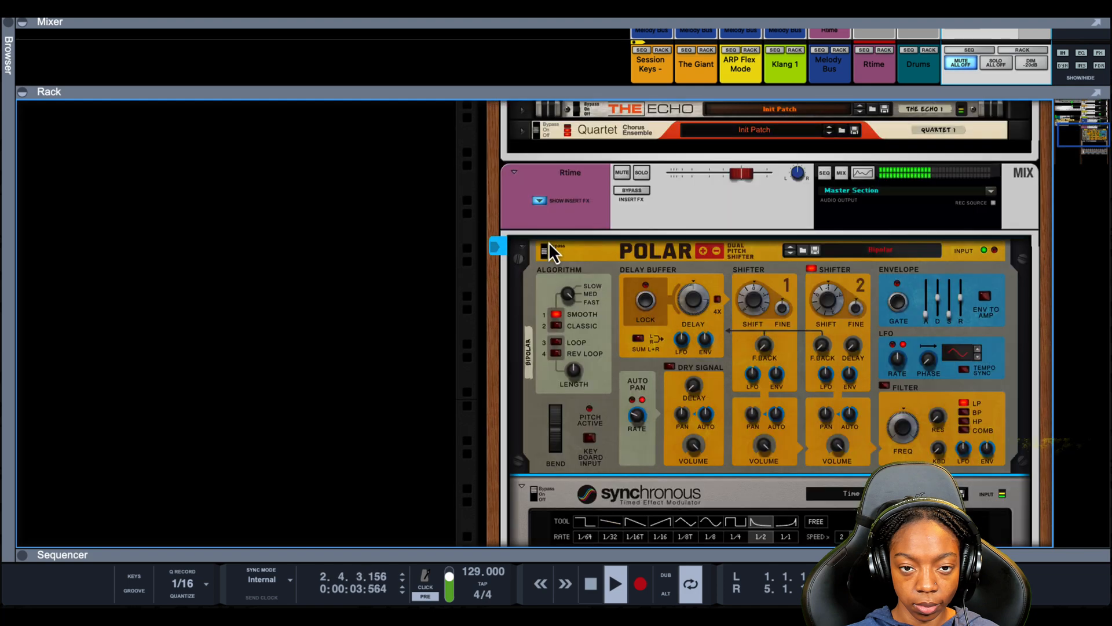
{"action": "scroll", "coordinate": [556, 260], "scroll_direction": "down", "scroll_amount": 1}
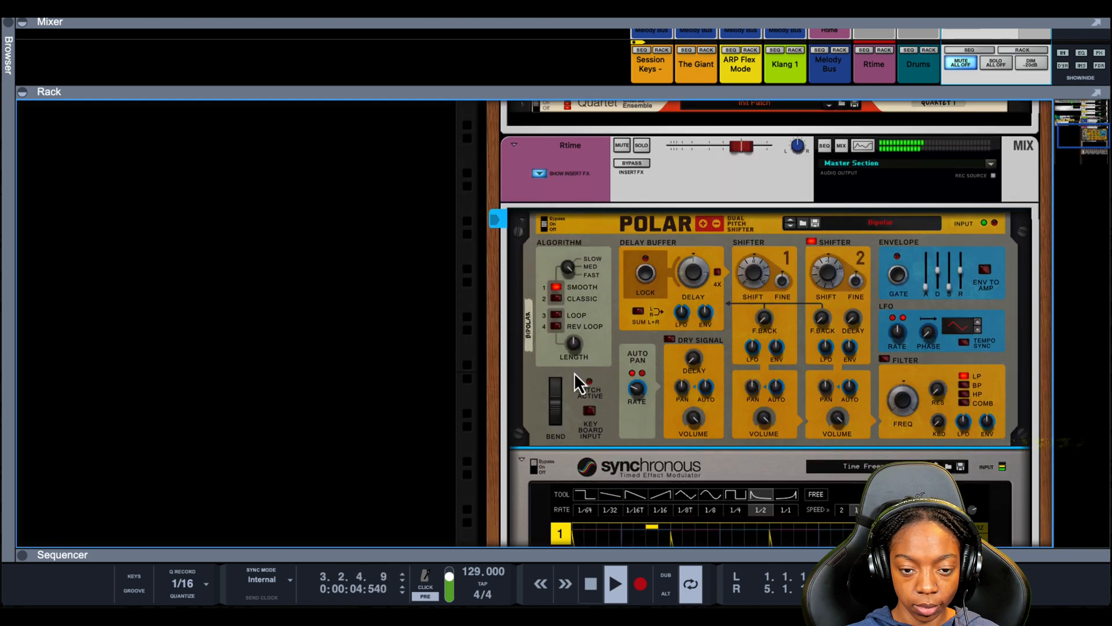
{"action": "left_click", "coordinate": [534, 467]}
{"action": "scroll", "coordinate": [536, 467], "scroll_direction": "down", "scroll_amount": 8}
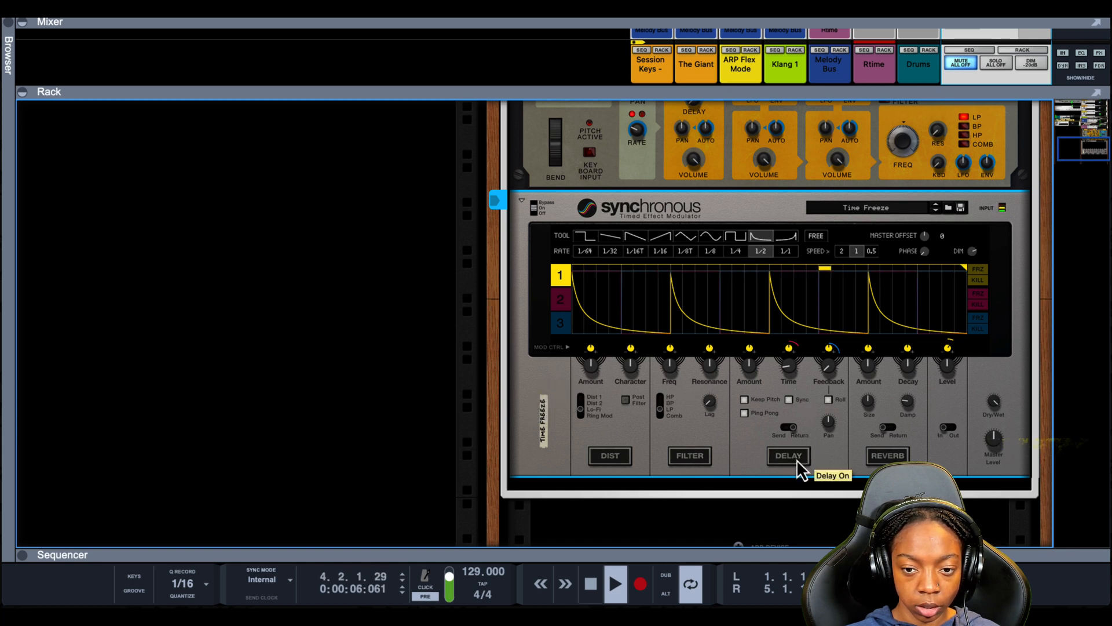
{"action": "key", "text": "space"}
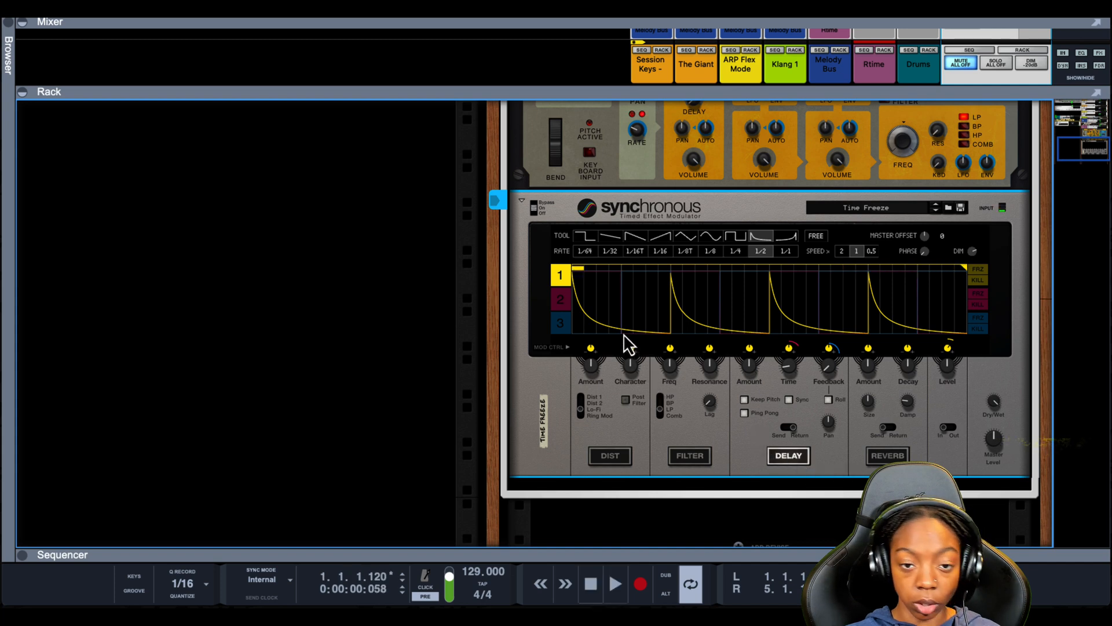
- Inspect the Synchronous modulation curves by switching between lanes 1, 2 and 3
{"action": "left_click", "coordinate": [565, 300]}
{"action": "left_click", "coordinate": [564, 323]}
{"action": "left_click", "coordinate": [561, 298]}
{"action": "left_click", "coordinate": [560, 277]}
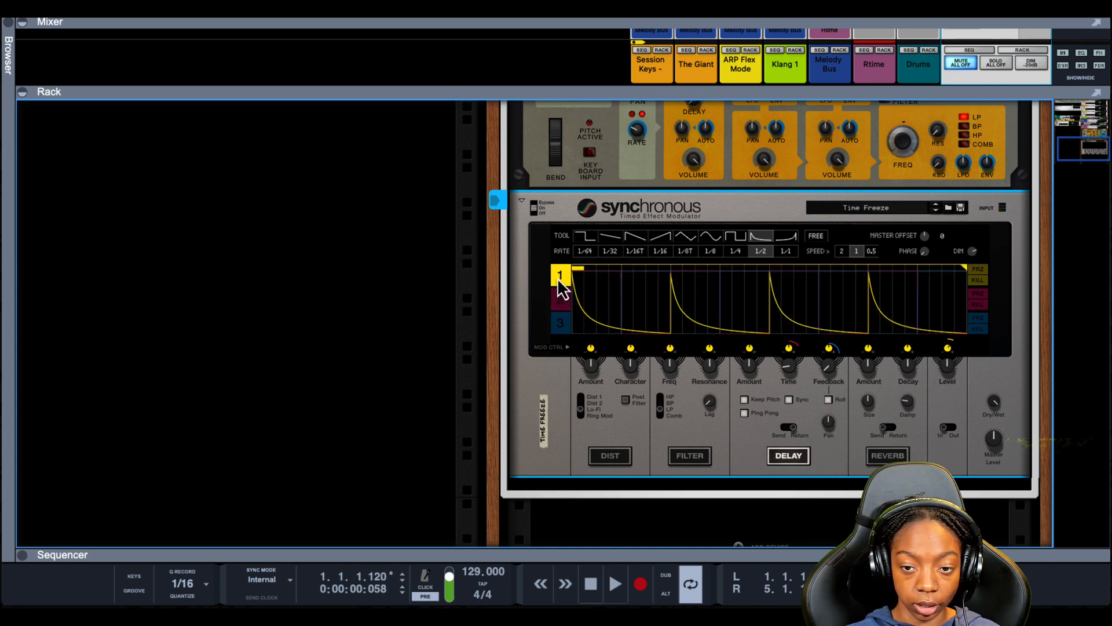
{"action": "left_click", "coordinate": [560, 316]}
{"action": "left_click", "coordinate": [560, 277]}
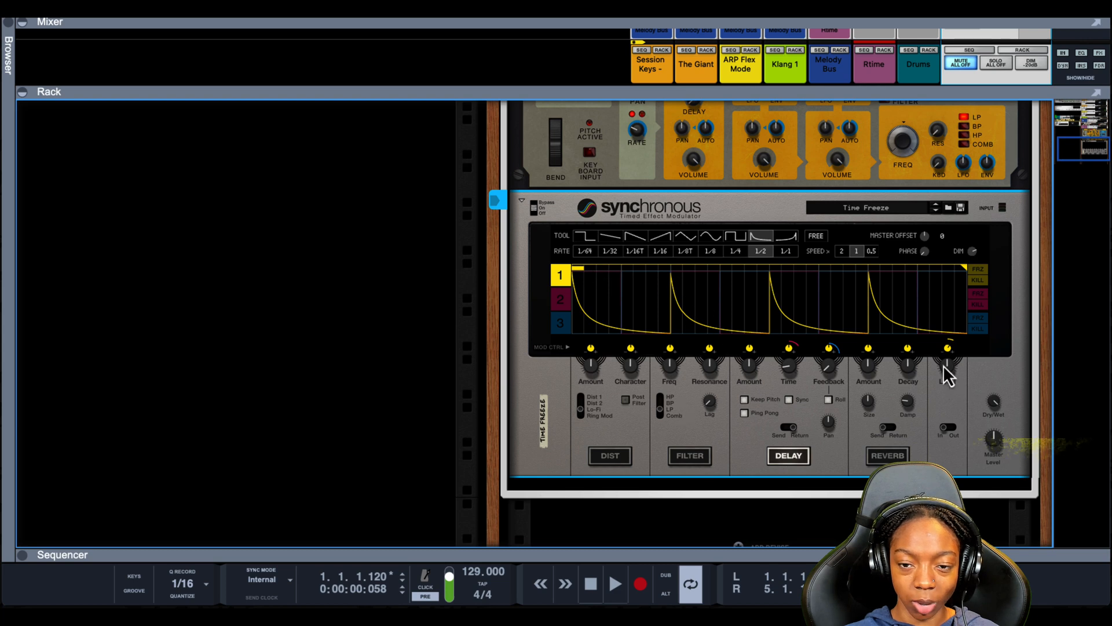
{"action": "left_click", "coordinate": [559, 301]}
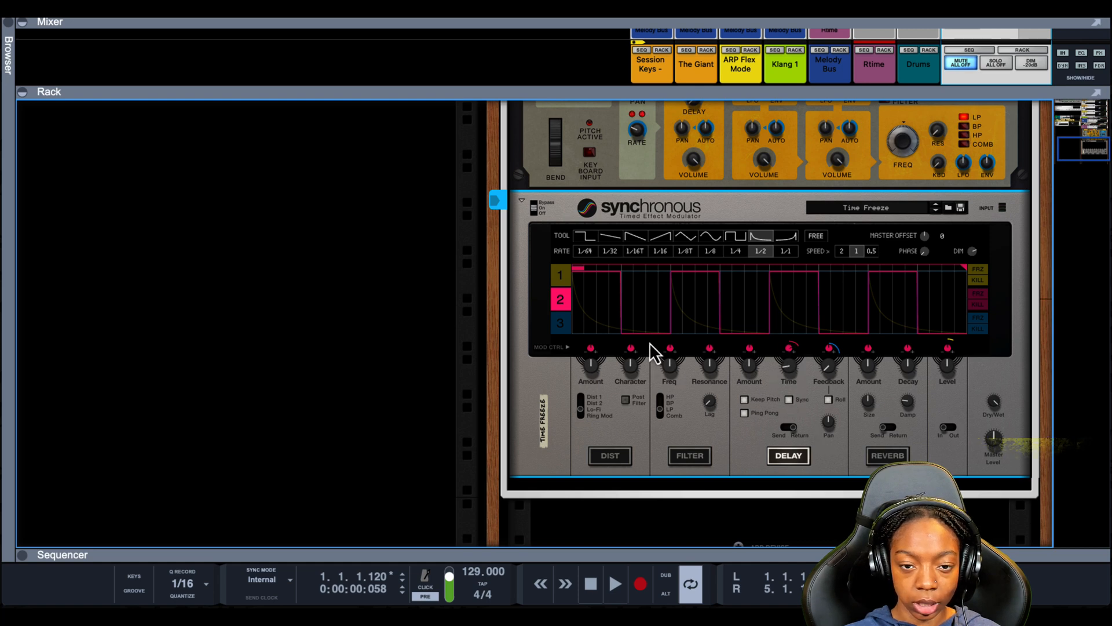
{"action": "left_click", "coordinate": [560, 323]}
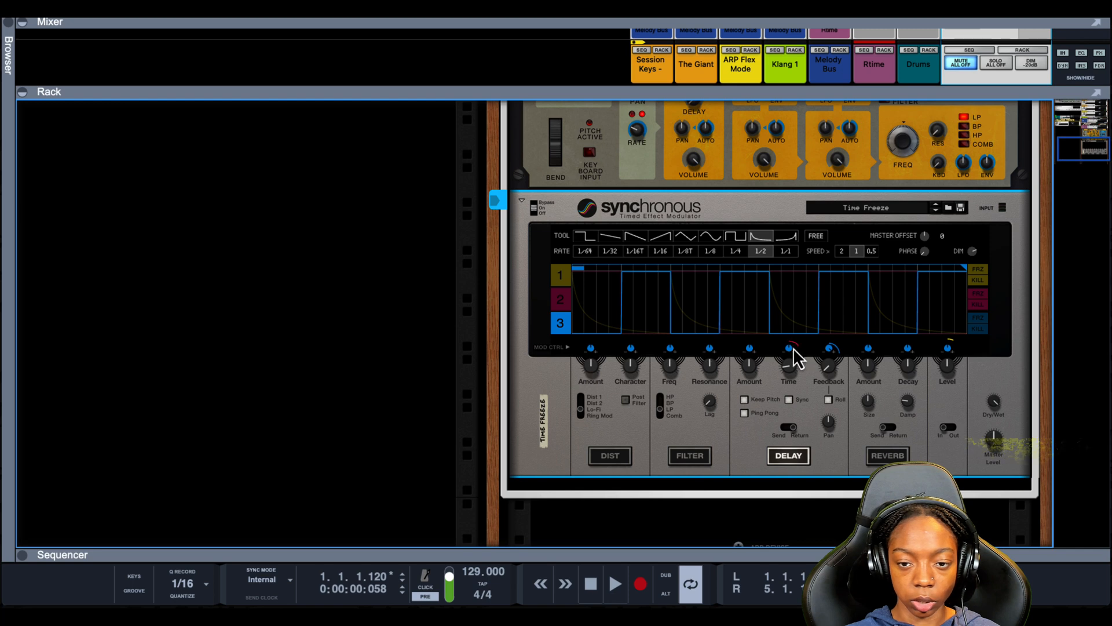
{"action": "left_click", "coordinate": [562, 279]}
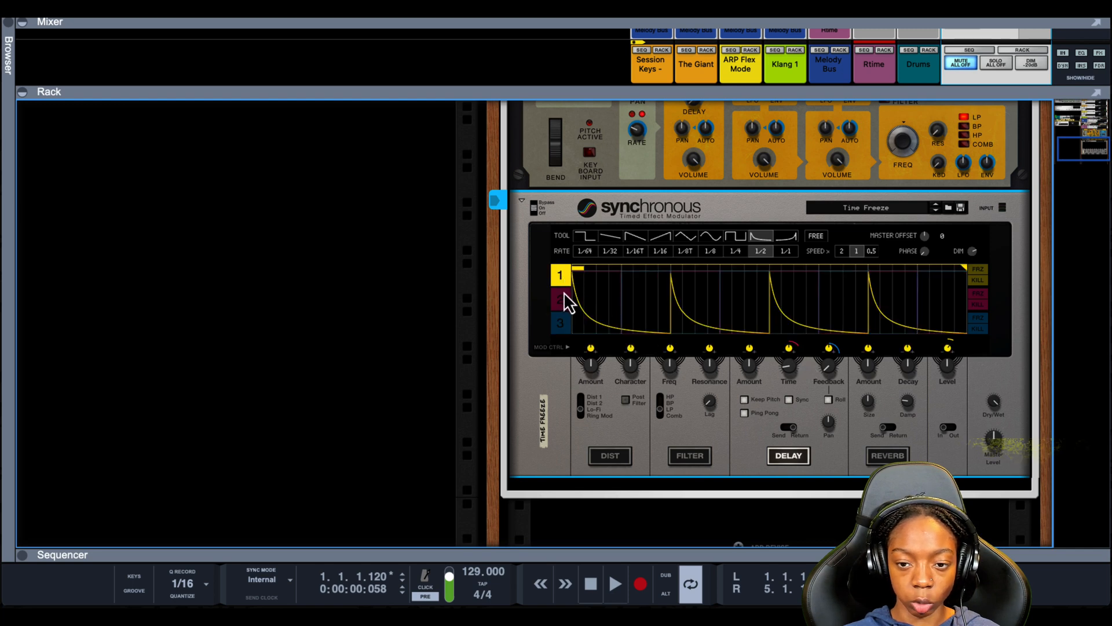
{"action": "left_click", "coordinate": [564, 292]}
{"action": "left_click", "coordinate": [561, 326]}
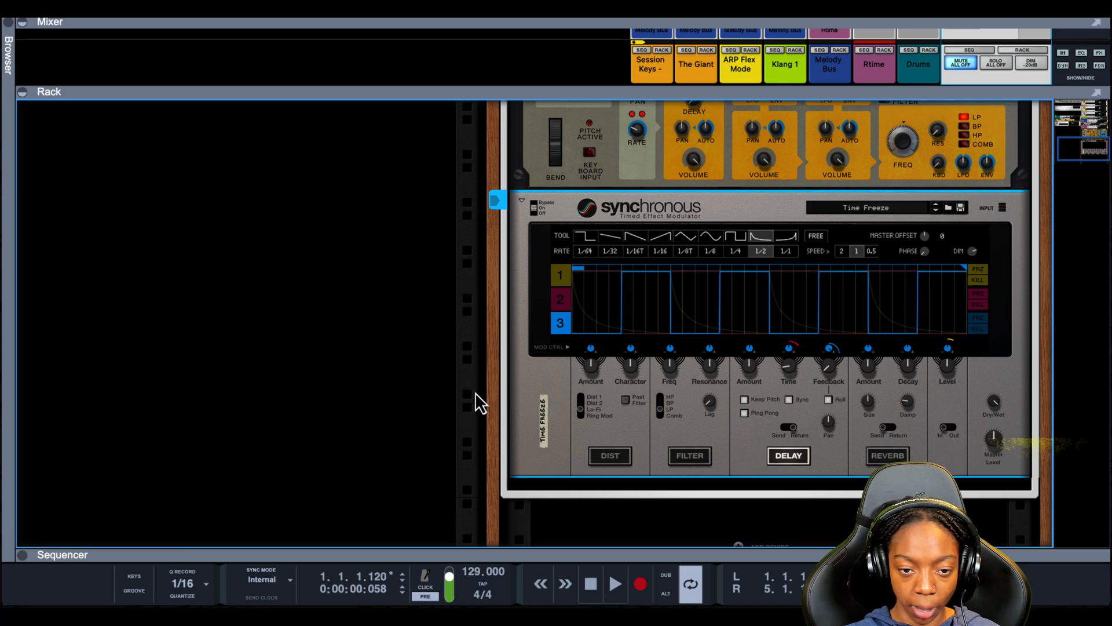
{"action": "scroll", "coordinate": [475, 392], "scroll_direction": "up", "scroll_amount": 2}
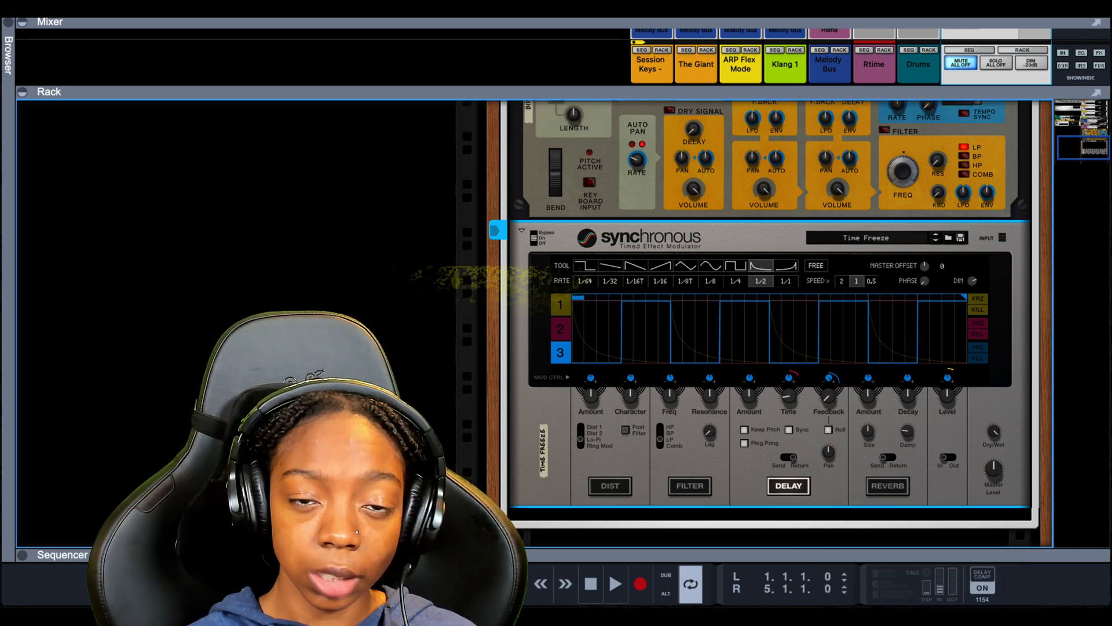